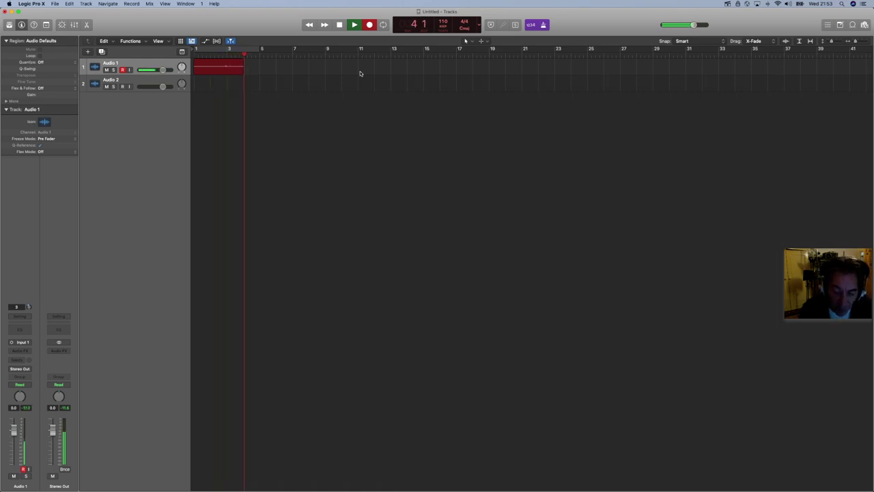
Stop recording on Audio 1, enlarge the track height and open the recorded region in the audio editor.
key(space)
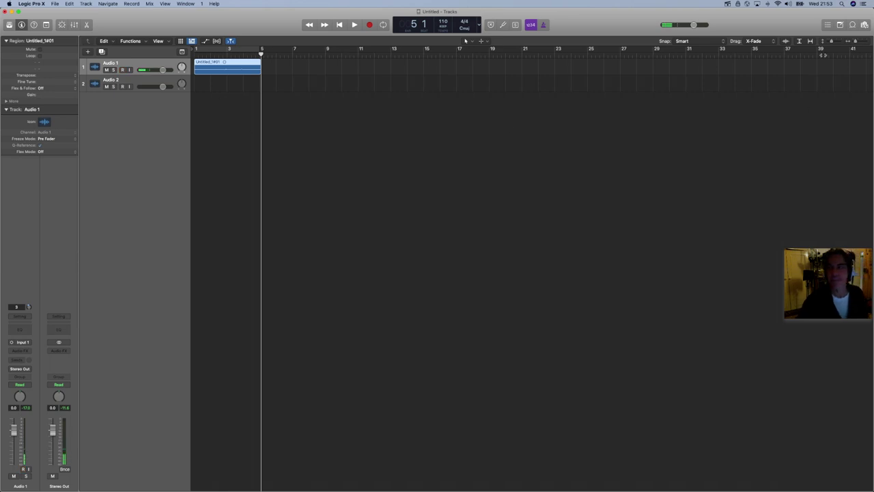
click(832, 43)
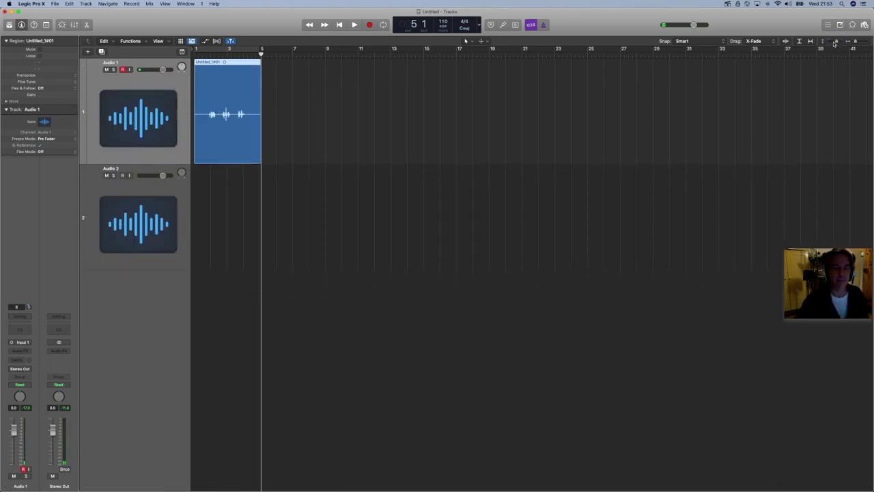
double_click(225, 146)
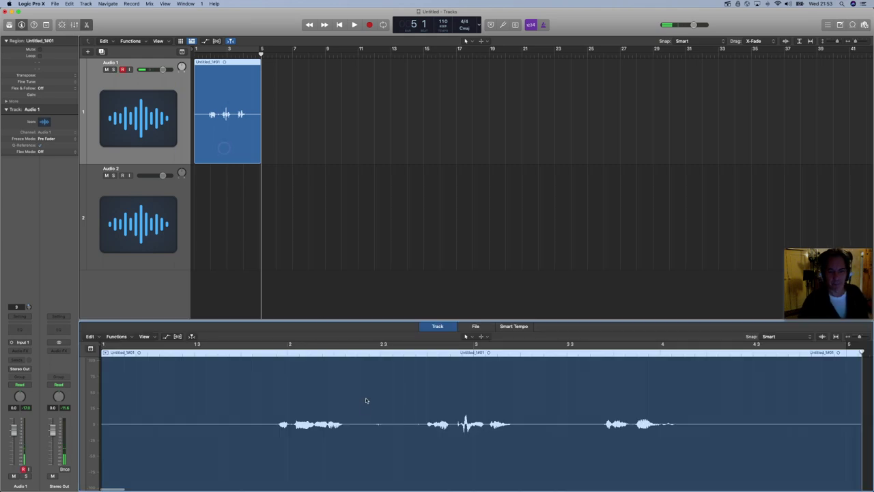
Raise the recorded region's level with Selection-Based Processing and play it back from the start.
click(121, 337)
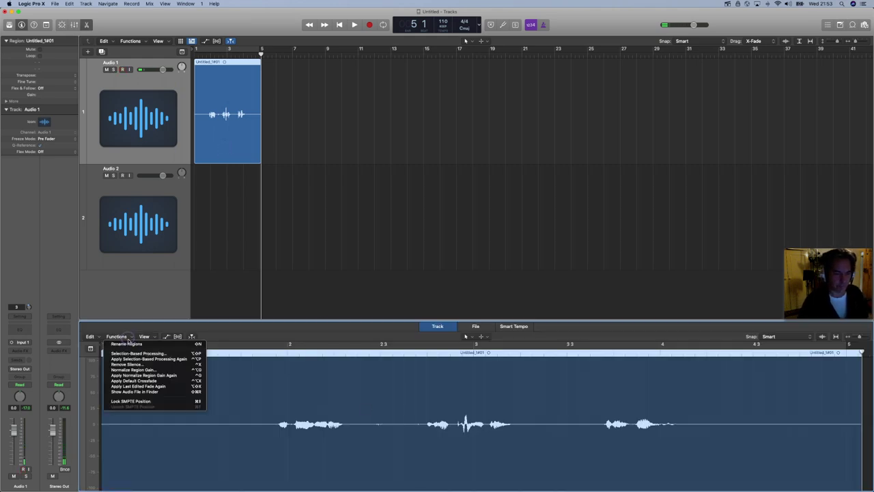
key(Escape)
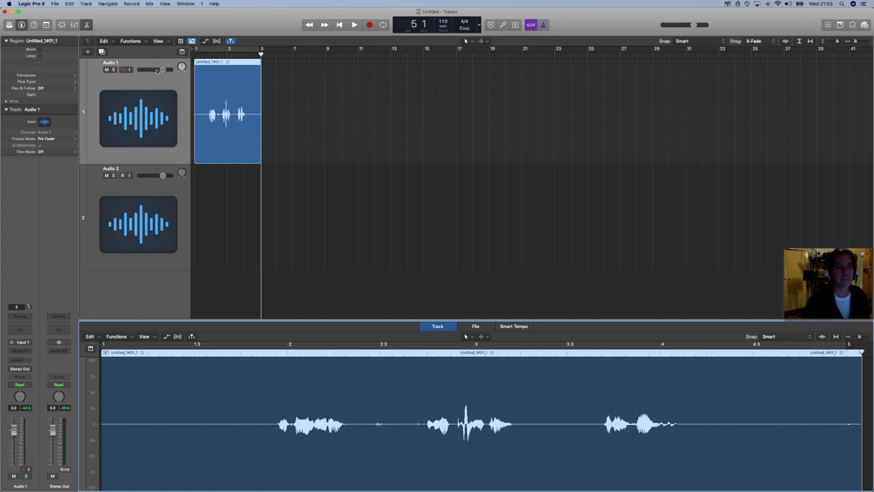
key(Return)
key(space)
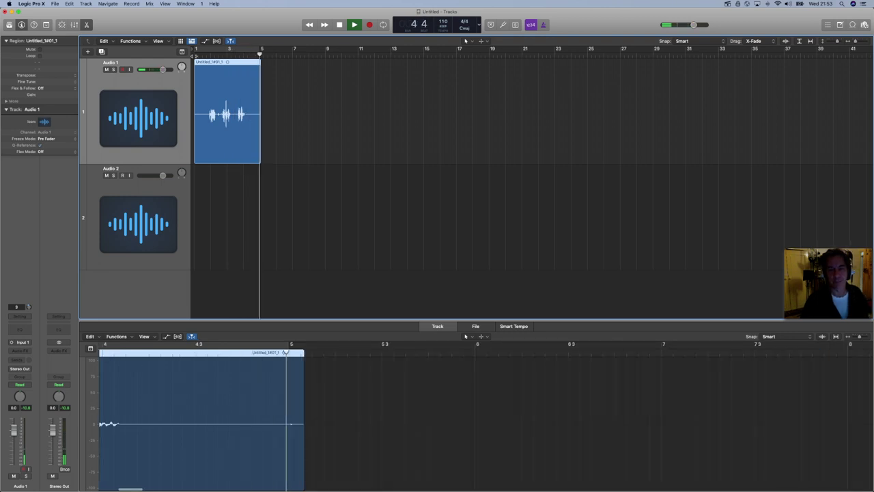
key(space)
Trim the end of the Audio 1 region back to bar 5.
click(261, 157)
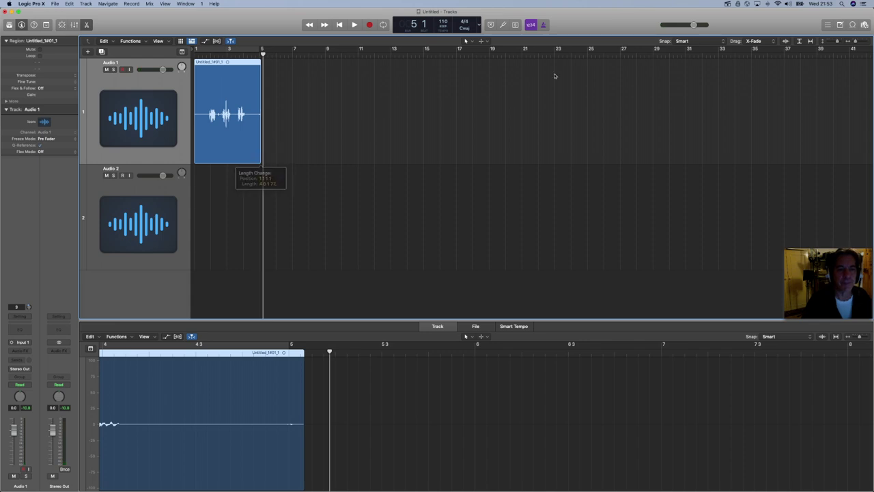
scroll(726, 74, up, 5)
scroll(723, 76, right, 2)
scroll(723, 76, right, 5)
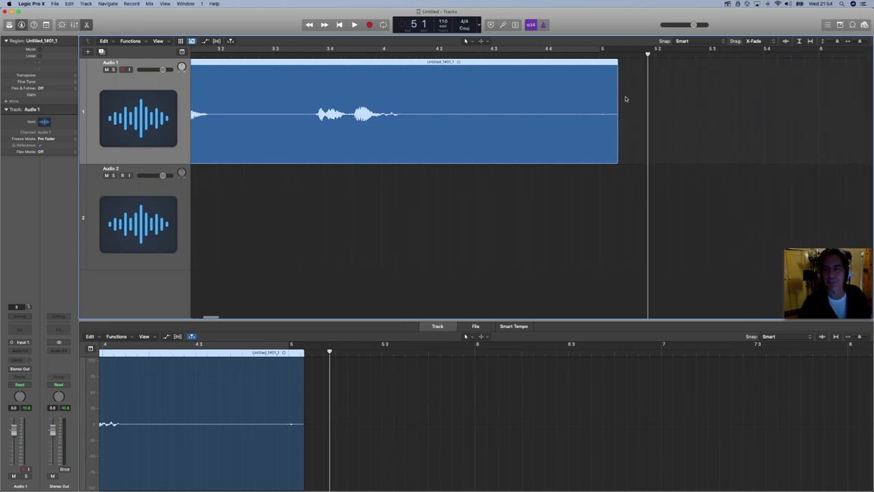
drag(616, 153, 598, 154)
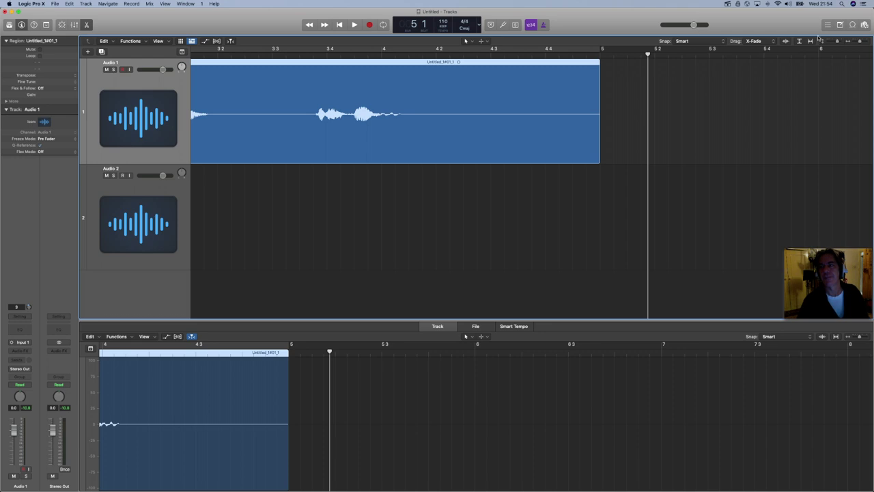
Repeat the trimmed region end to end on Audio 1 from bar 5 up to bar 41.
key(super+Left)
key(super+Left)
key(super+Left)
click(419, 123)
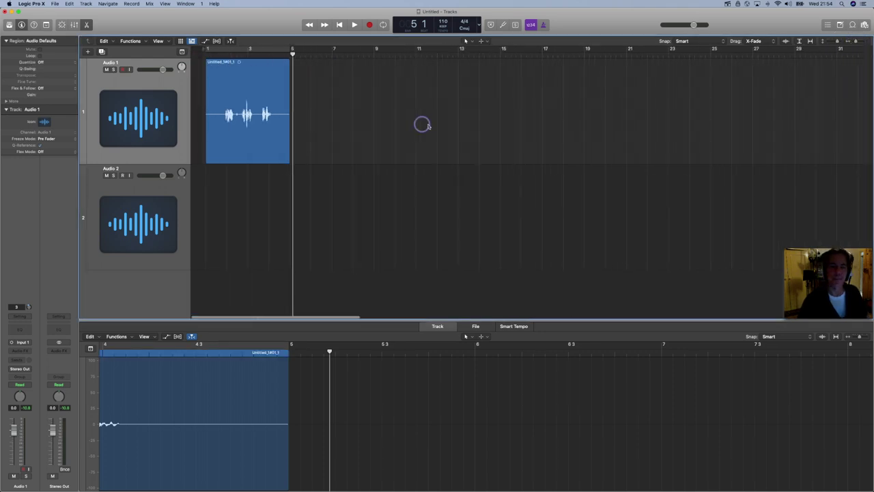
click(244, 116)
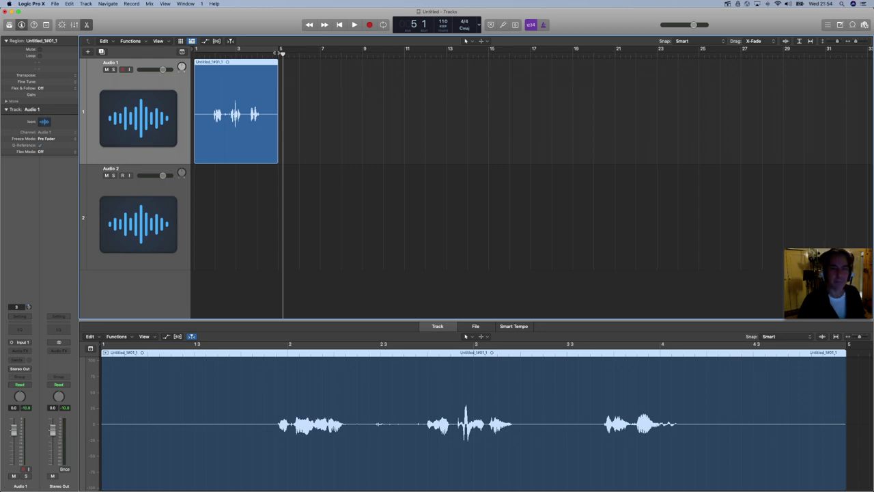
click(280, 54)
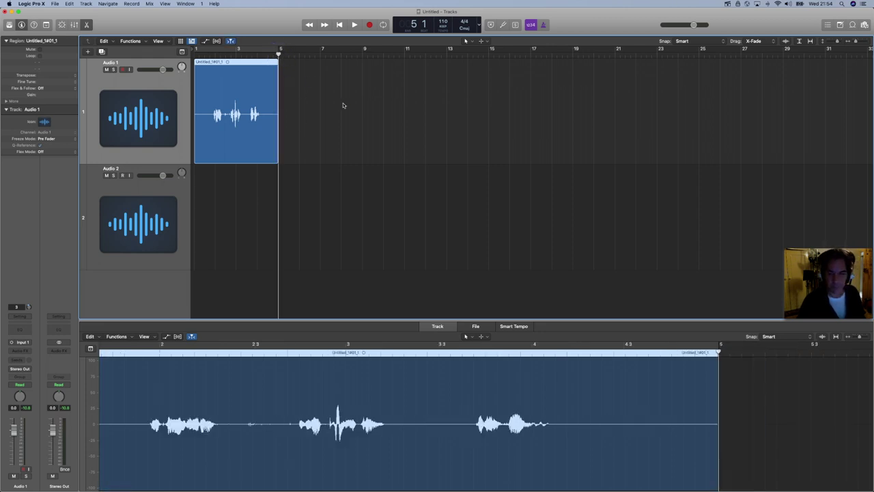
key(super+r)
key(super+r)
key(super+r)
key(super+r)
key(super+r)
key(super+r)
key(super+r)
key(super+r)
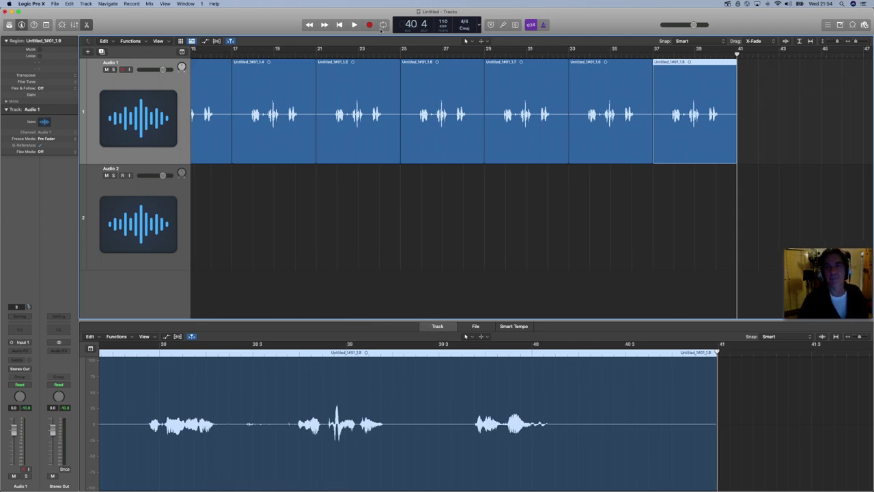
Play the repeated regions from the beginning and record-enable Audio 2.
click(339, 25)
click(355, 25)
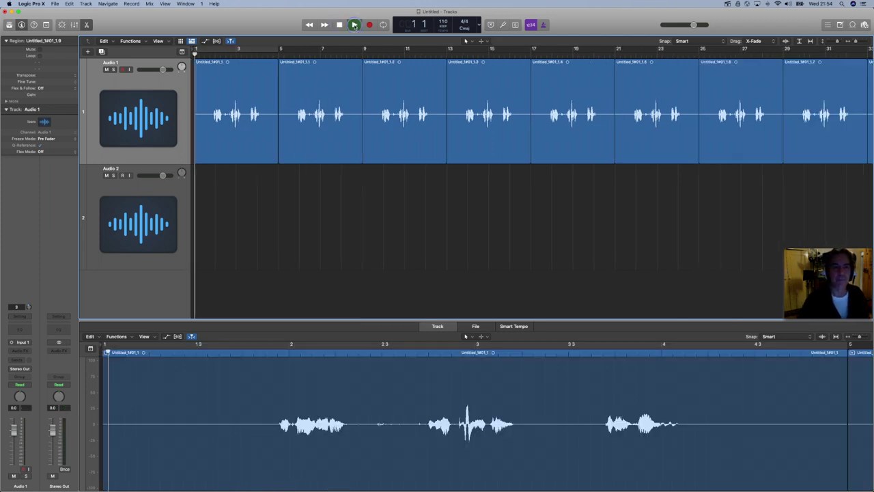
click(122, 176)
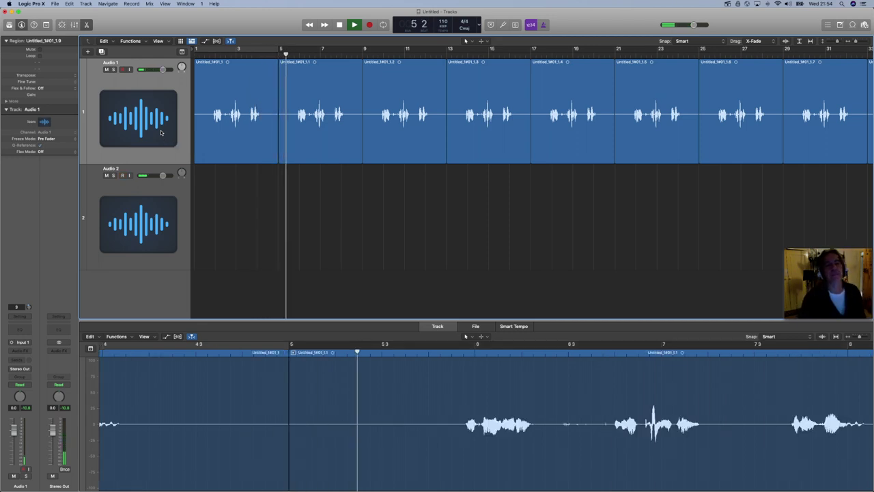
key(space)
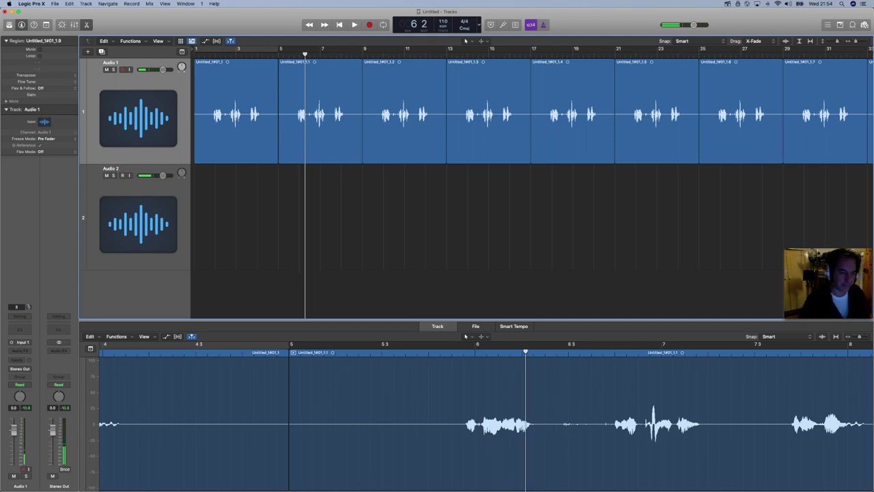
Add a send to Bus 2 on the Audio 1 channel strip.
click(21, 361)
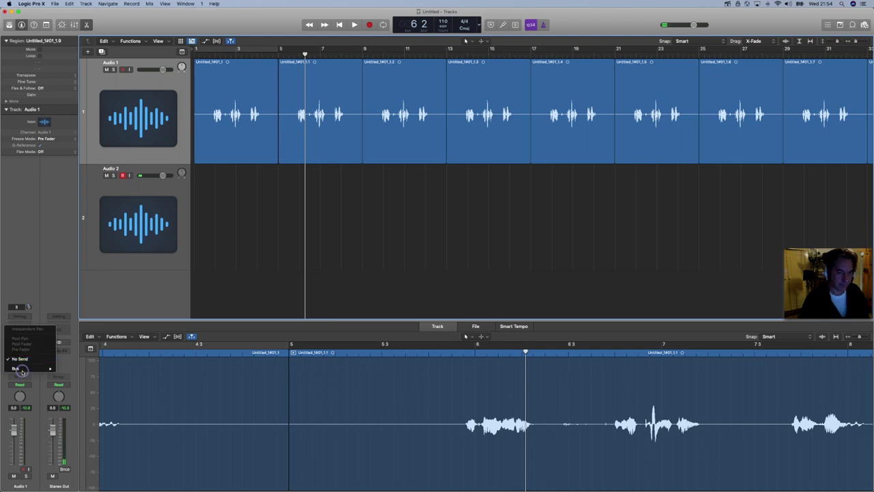
mouse_move(28, 368)
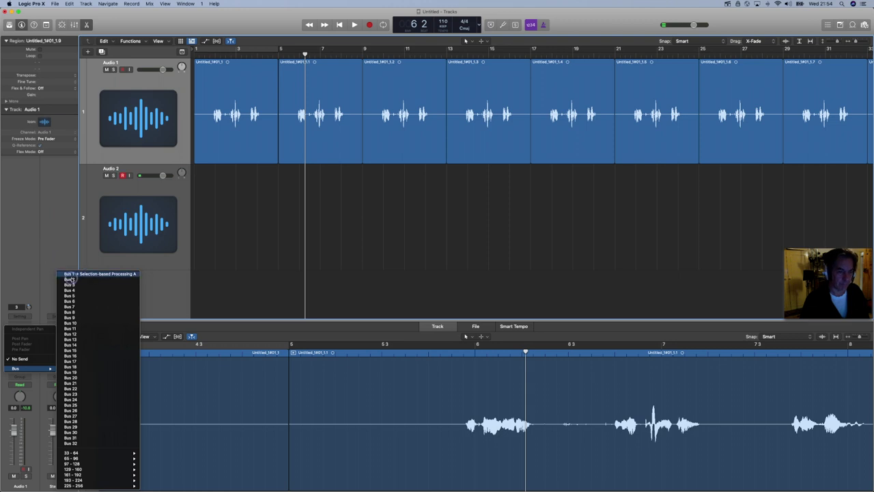
click(70, 279)
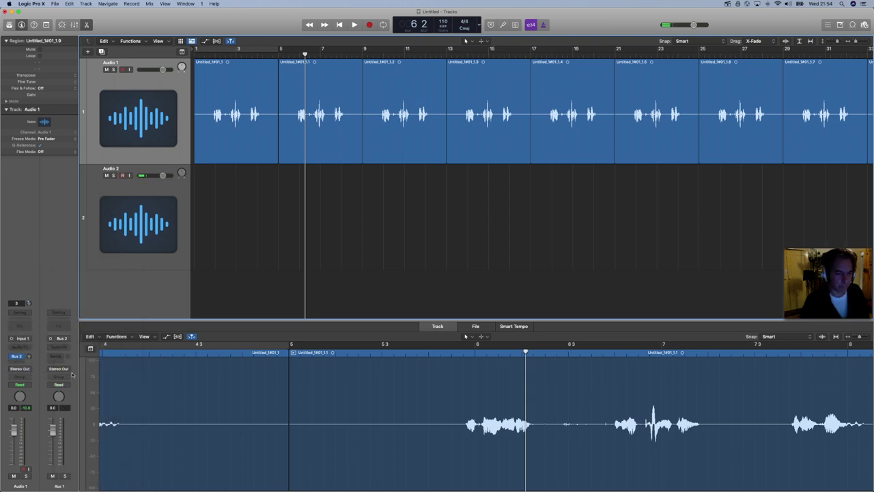
Insert a Channel EQ on Aux 1, load the Phone Filter Notch preset from EQ Tools and close the plug-in window.
click(65, 327)
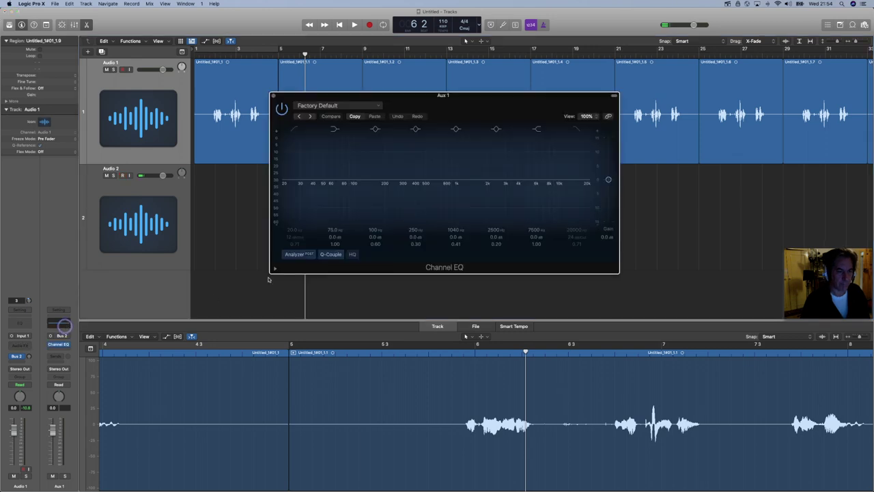
click(380, 105)
mouse_move(403, 278)
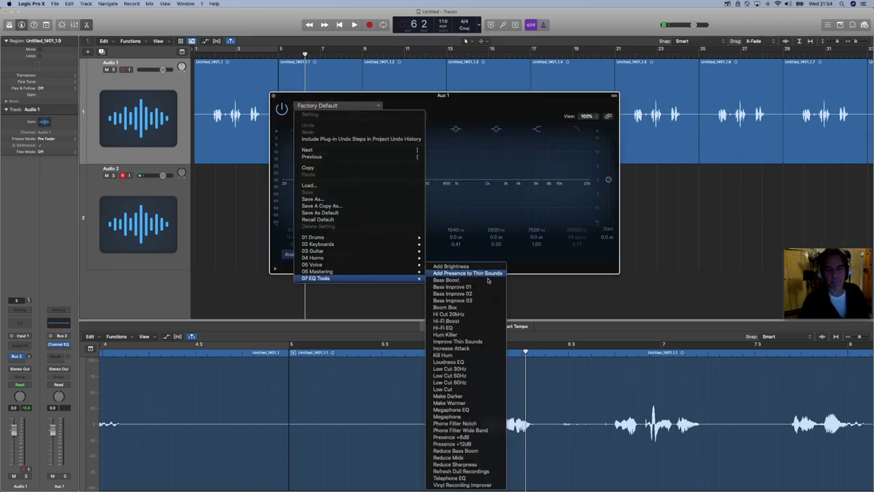
click(476, 424)
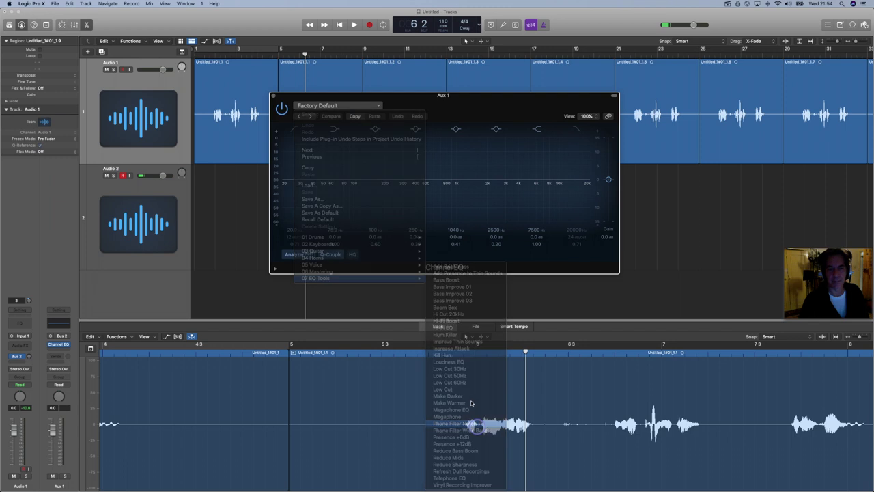
click(273, 96)
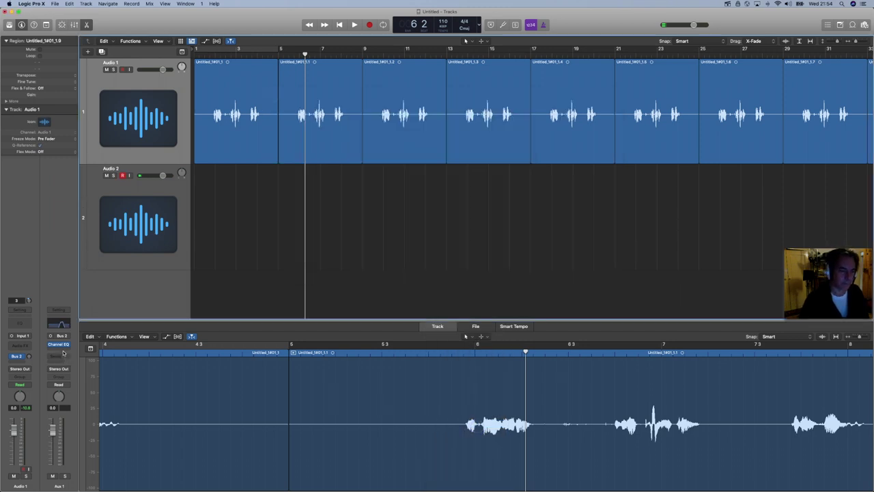
Insert a Tape Delay on Aux 1, set its wet output to 54% and increase the feedback.
click(64, 350)
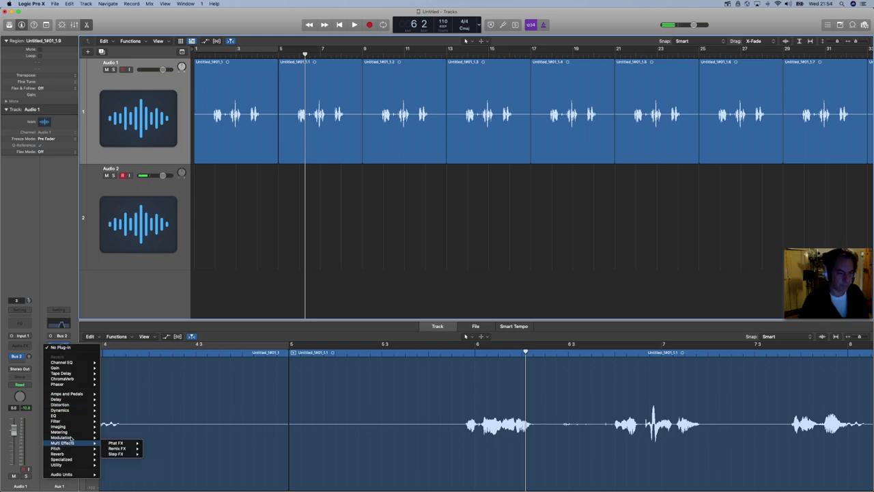
mouse_move(78, 415)
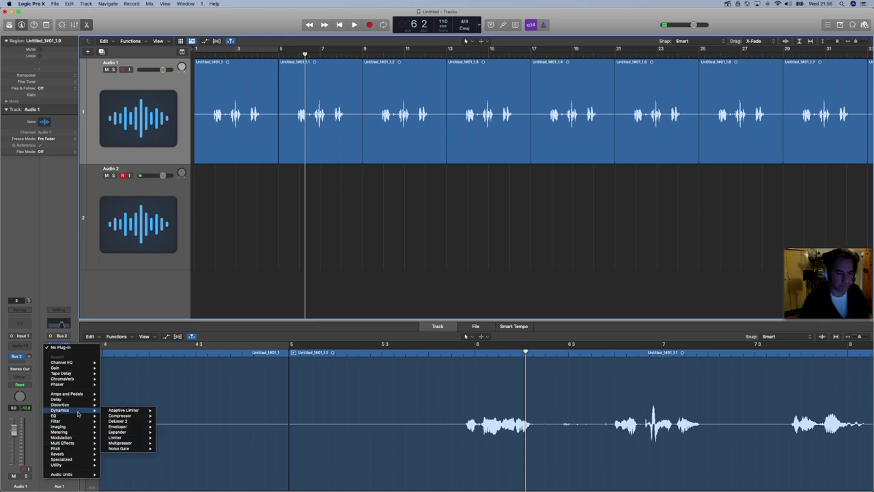
mouse_move(68, 399)
mouse_move(130, 420)
click(168, 422)
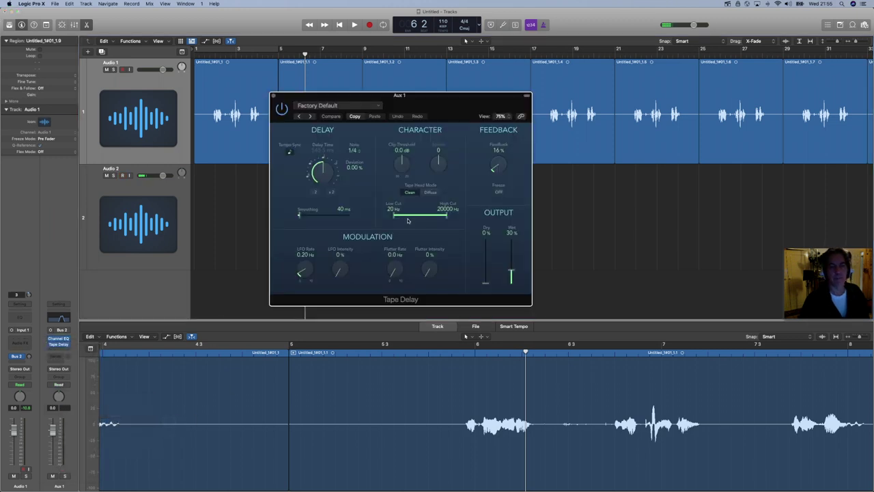
drag(512, 274, 513, 258)
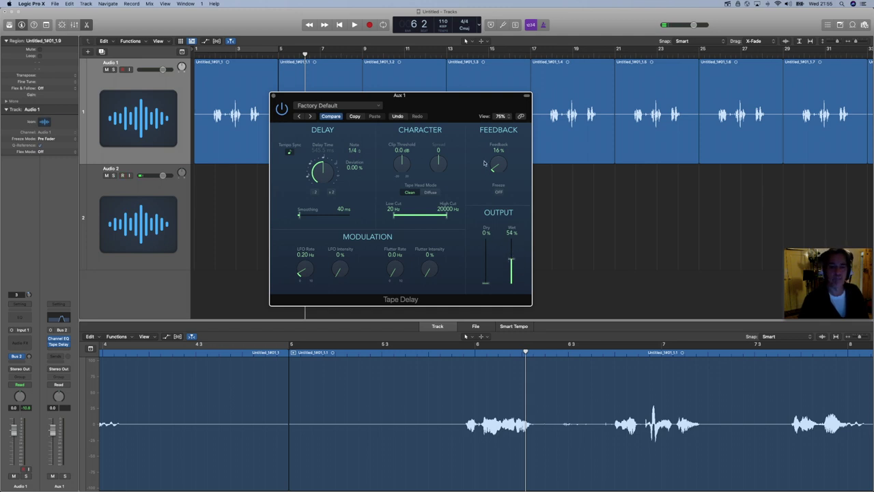
drag(496, 165, 496, 157)
click(273, 95)
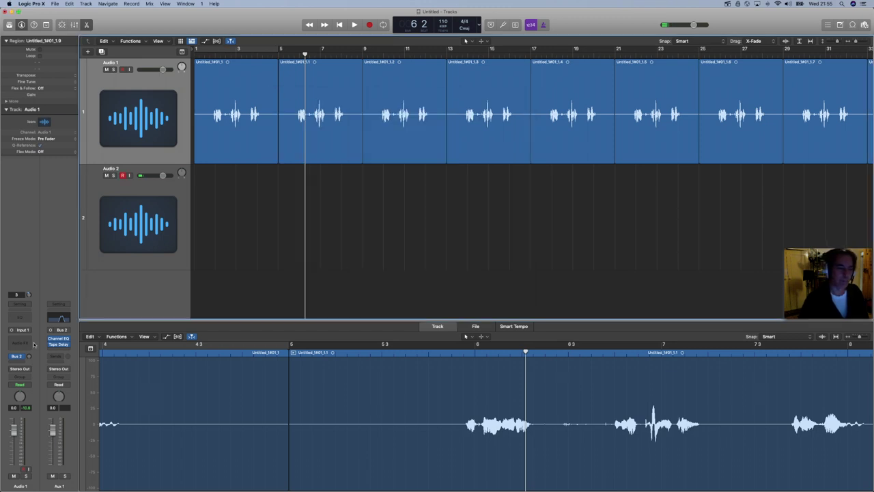
Raise the Bus 2 send level on Audio 1, pan Aux 1 to +63 and audition the result from the start.
drag(29, 356, 28, 319)
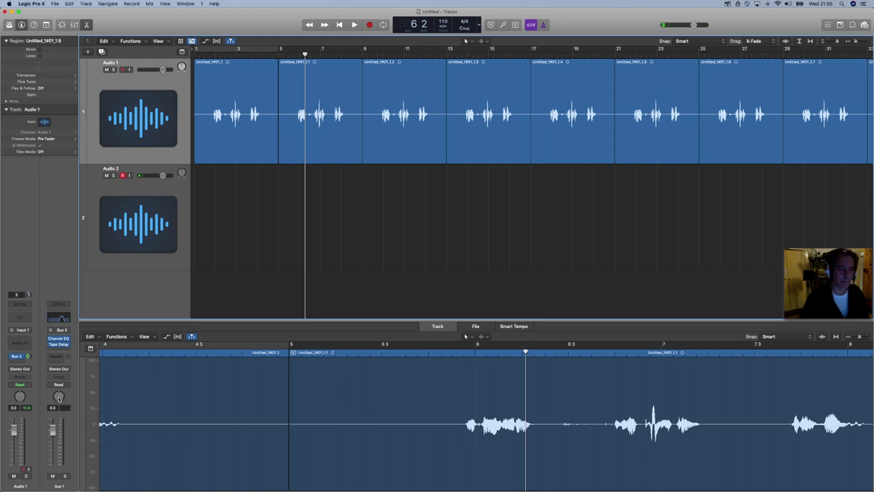
double_click(196, 54)
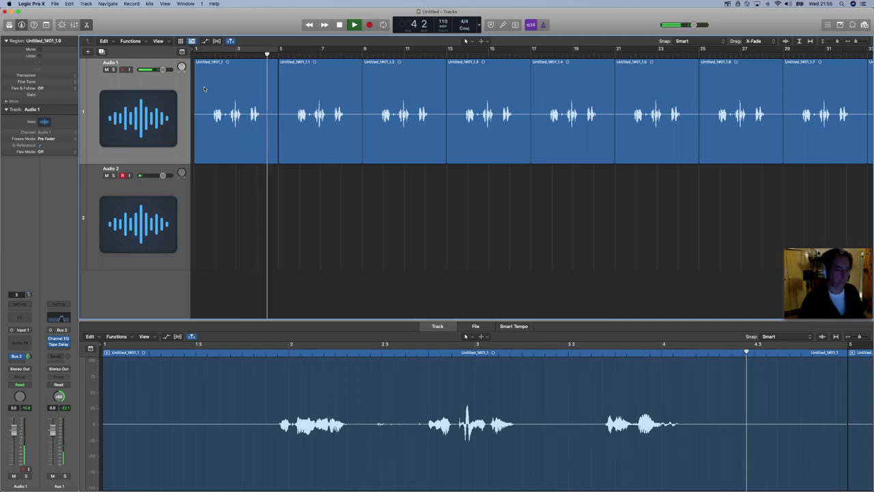
key(space)
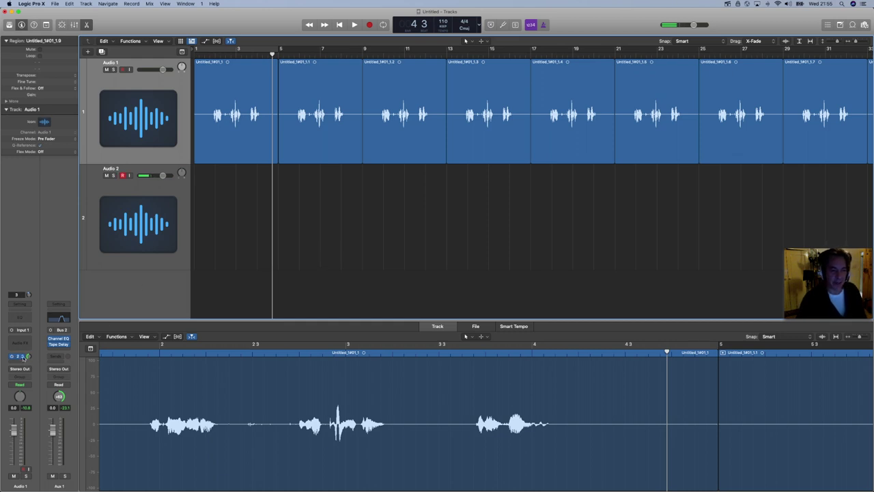
Open the Channel EQ on Aux 1 and review its Phone Filter Notch curve and the EQ Tools presets.
click(59, 339)
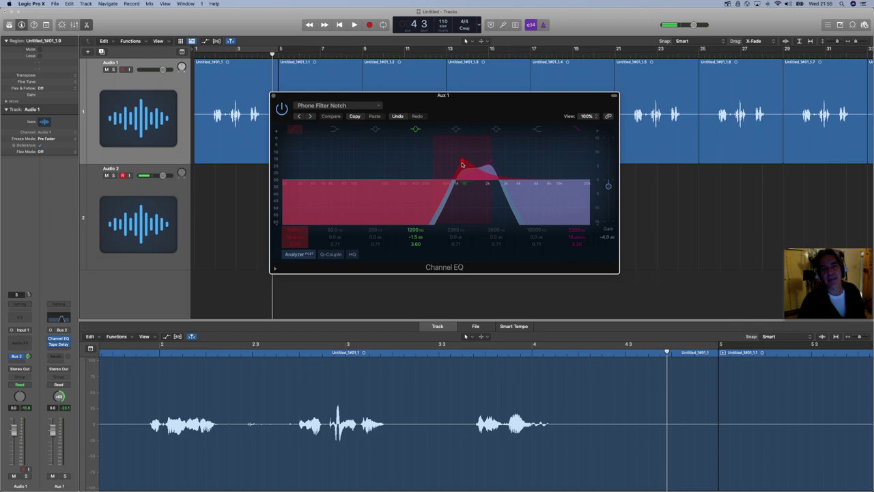
click(379, 106)
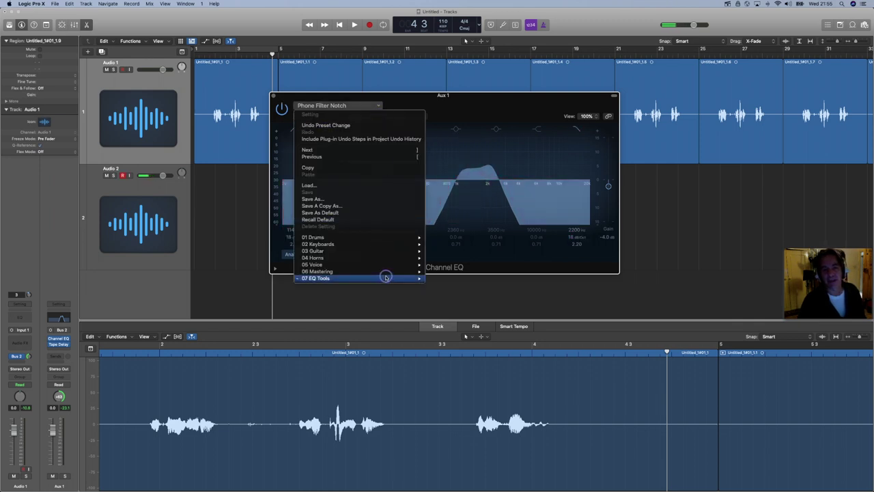
mouse_move(387, 278)
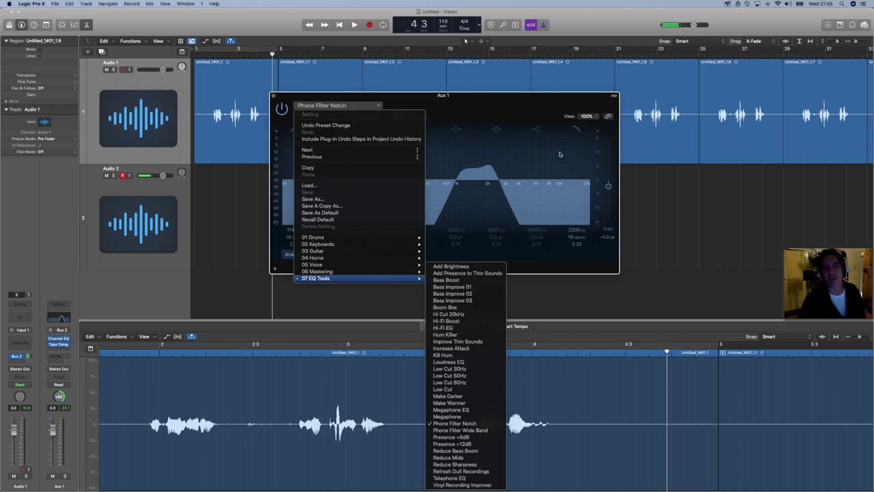
click(401, 102)
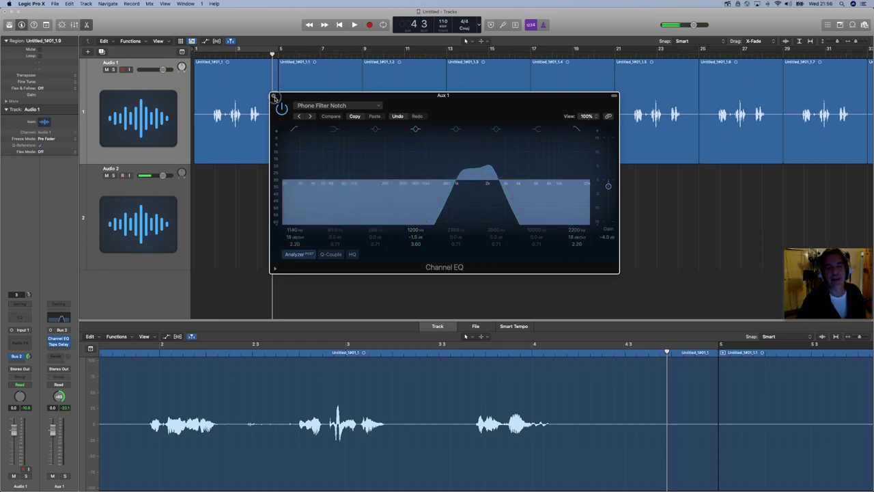
Close the Channel EQ window and play the project from the start.
click(274, 97)
click(339, 26)
click(354, 24)
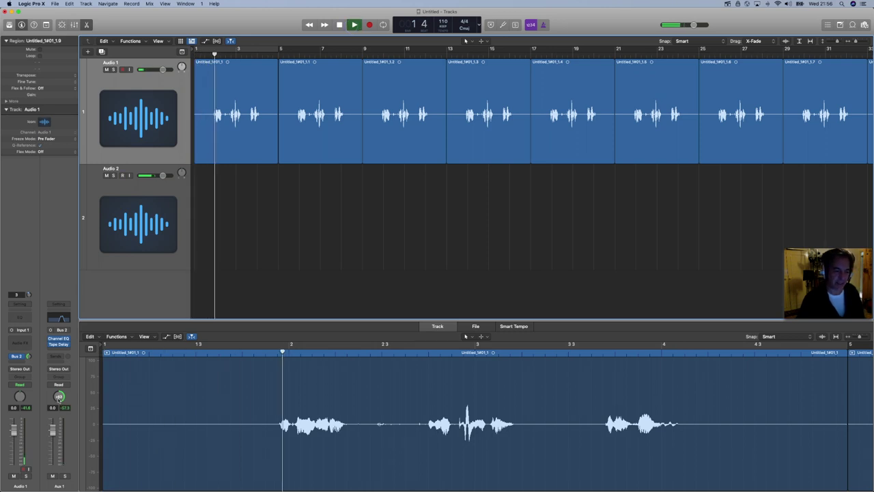
Rename the Aux 1 channel strip as ECHO, then stop playback and return to the start.
double_click(60, 486)
text(ECHO)
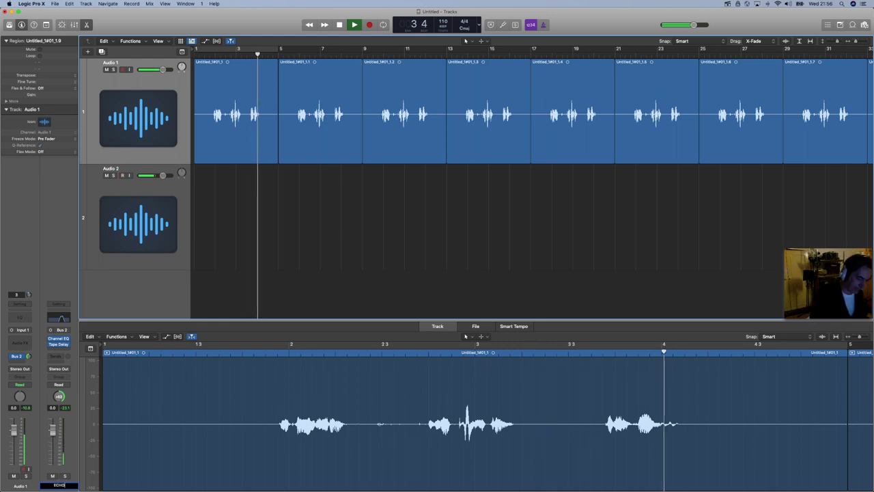
key(Return)
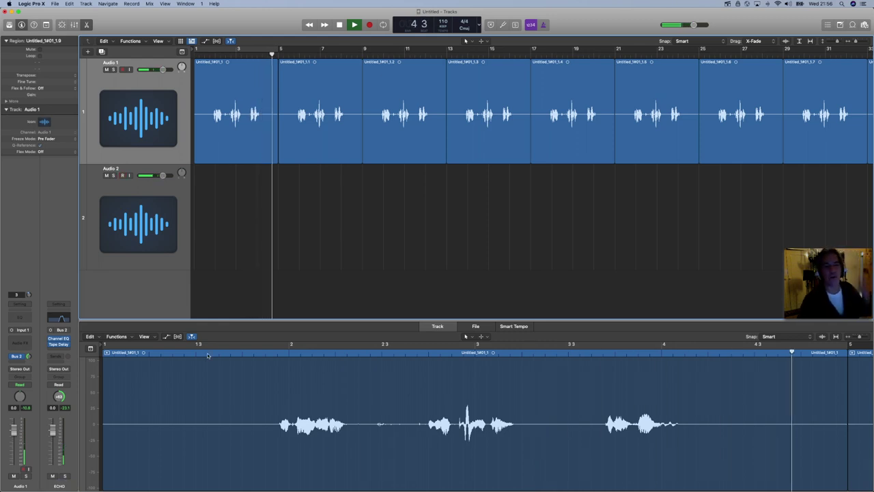
click(343, 26)
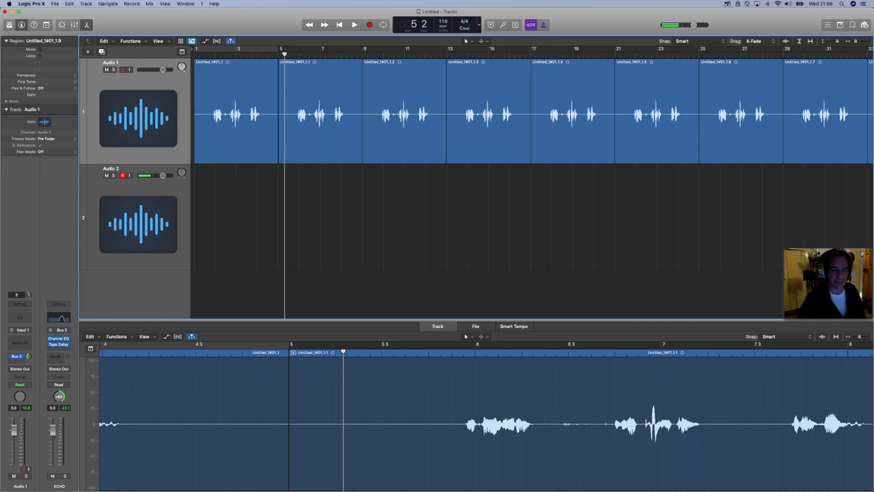
click(340, 25)
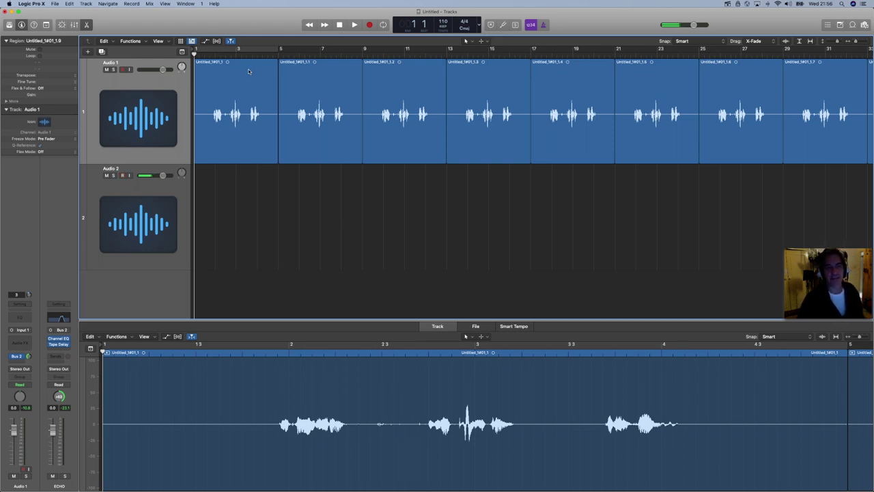
Show the tracks' volume automation with wider track headers and lower Audio 1's volume to −∞ dB.
click(206, 42)
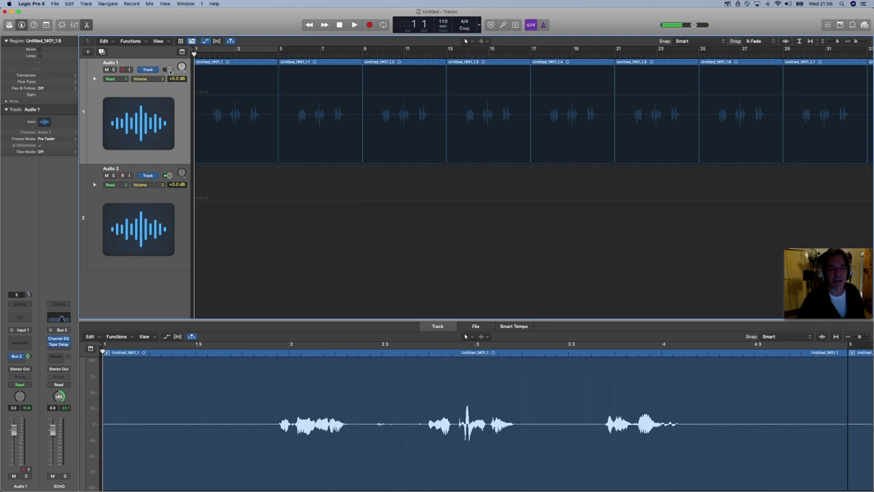
drag(190, 106, 227, 111)
drag(199, 73, 123, 76)
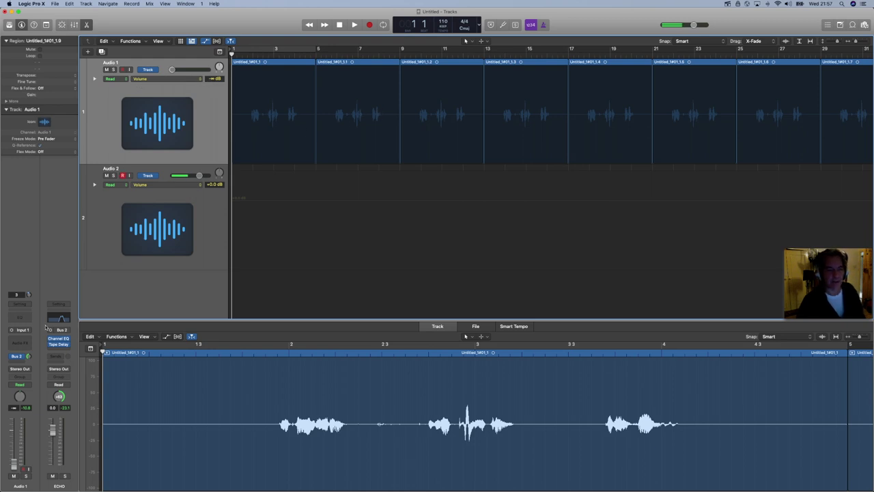
Set Audio 1's automation mode to Write and record three volume swells during playback up to bar 13.
click(26, 385)
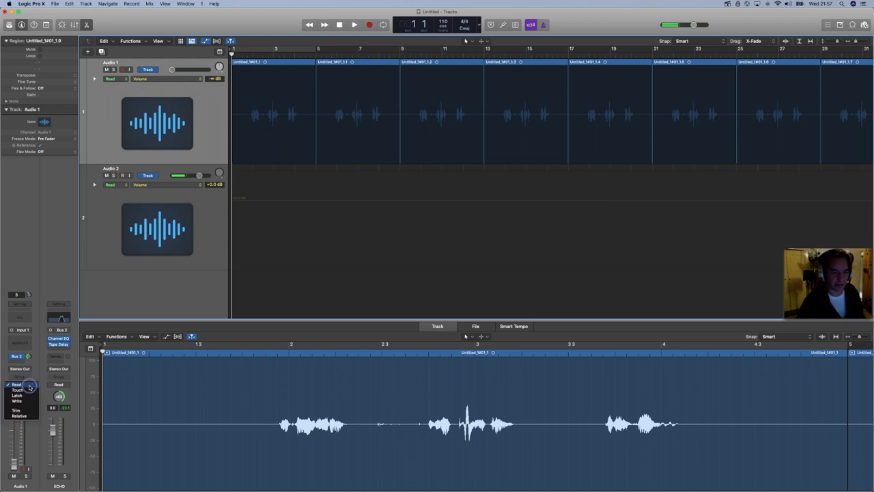
click(30, 401)
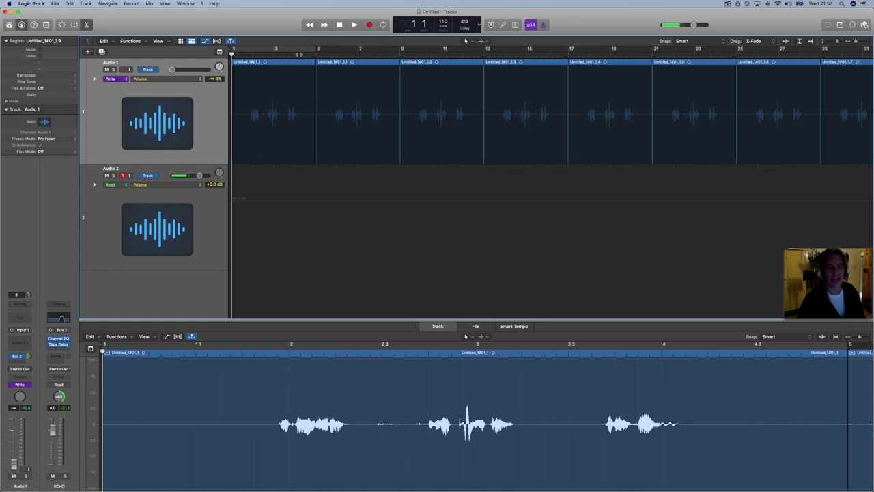
click(355, 26)
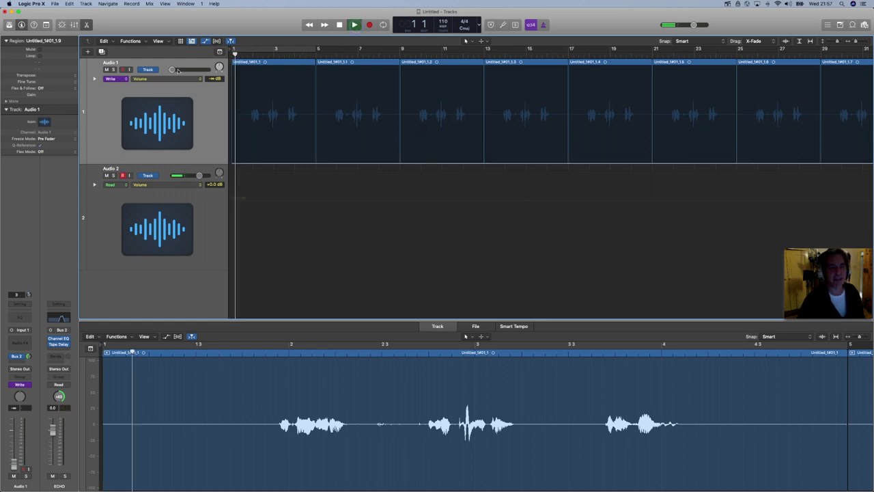
mouse_move(181, 70)
mouse_down()
mouse_move(235, 75)
mouse_move(191, 74)
mouse_move(175, 87)
mouse_move(192, 75)
mouse_move(250, 80)
mouse_move(164, 91)
mouse_move(166, 98)
mouse_move(248, 102)
mouse_move(168, 80)
mouse_up()
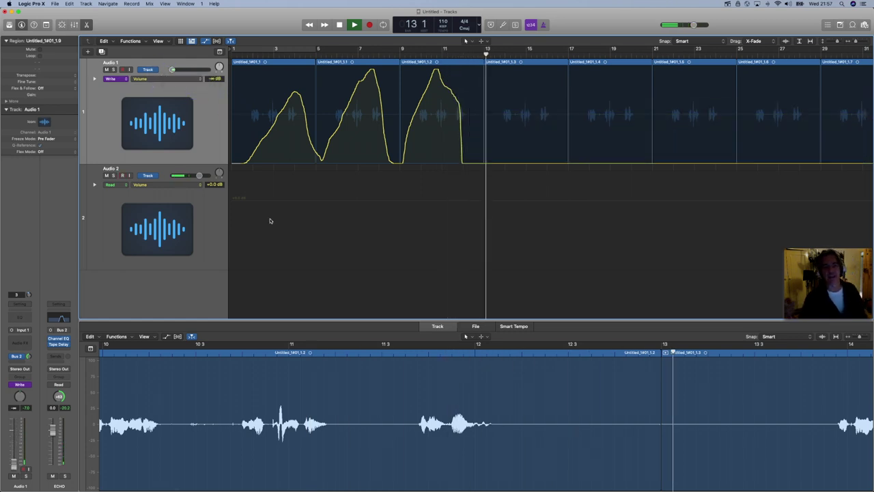
key(space)
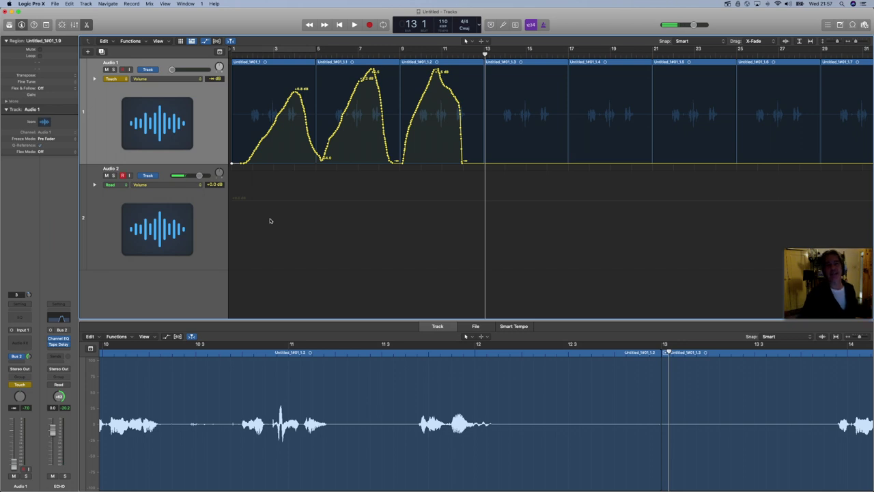
Return Audio 1's automation mode to Read and adjust a volume point between bars 11 and 12.
click(125, 80)
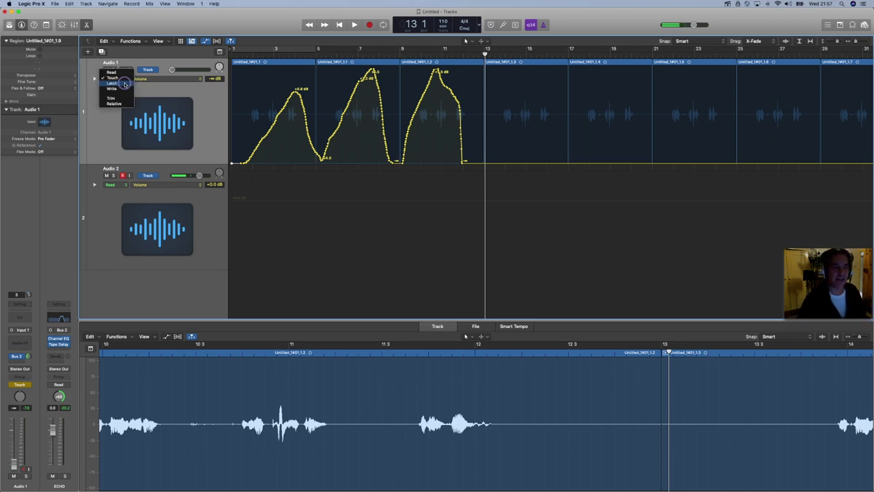
click(116, 71)
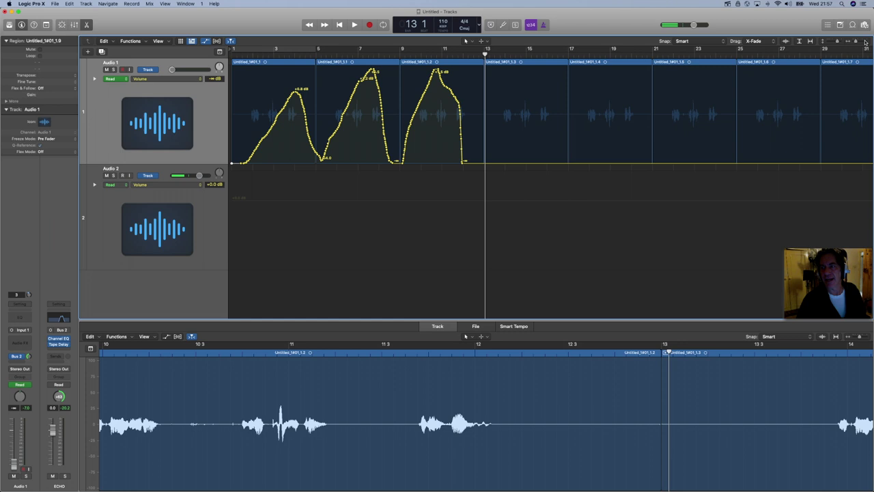
click(865, 42)
scroll(437, 151, left, 8)
click(453, 85)
mouse_move(454, 87)
mouse_down()
mouse_move(454, 111)
mouse_move(456, 72)
mouse_move(458, 83)
mouse_up()
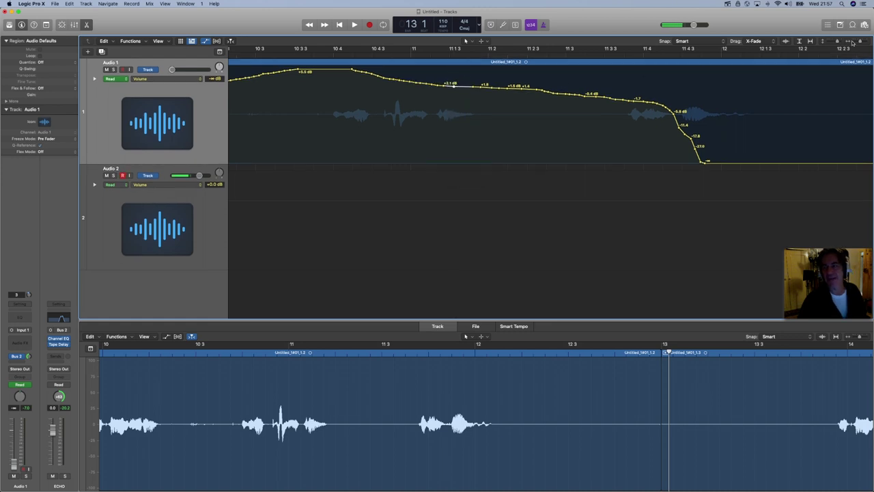
drag(860, 43, 829, 52)
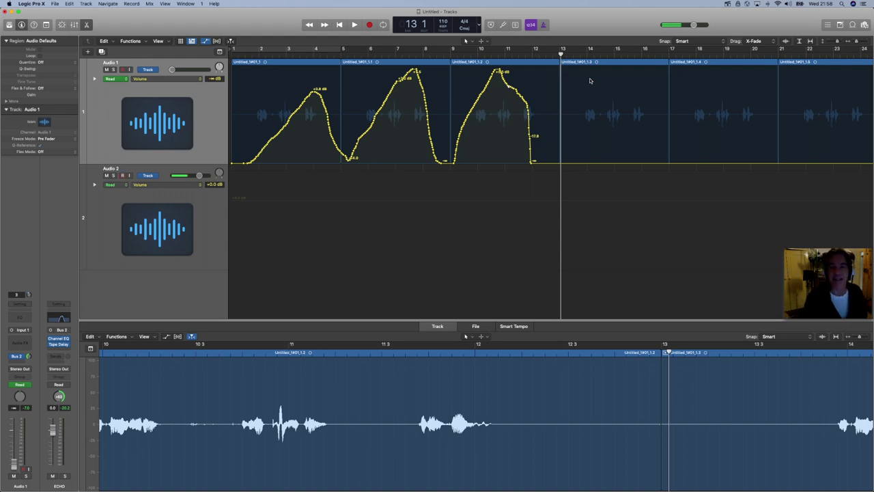
Delete all the recorded volume automation points on Audio 1.
drag(578, 70, 223, 188)
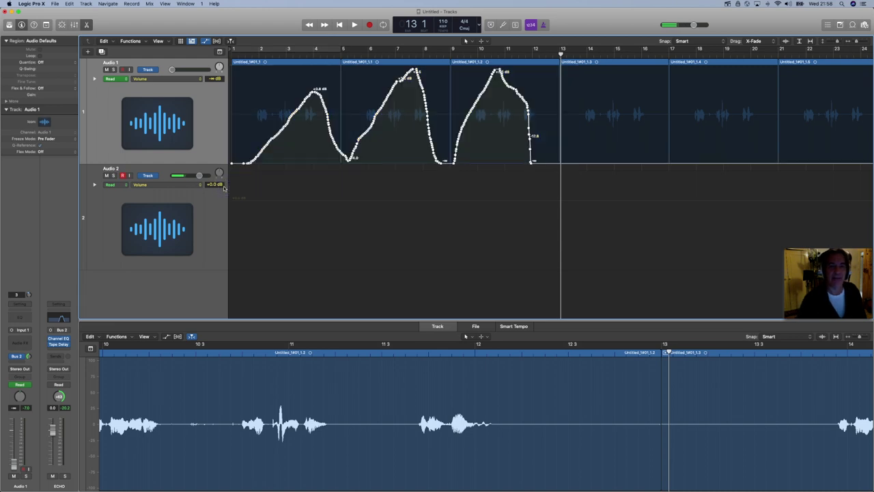
key(Delete)
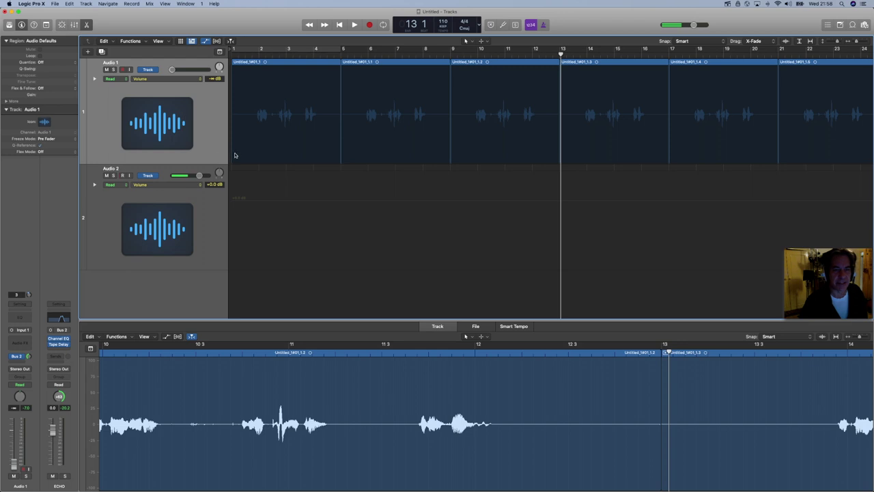
Draw a volume fade-in on Audio 1 from −∞ dB at bar 1 to about +2.5 dB at bar 2.
click(234, 165)
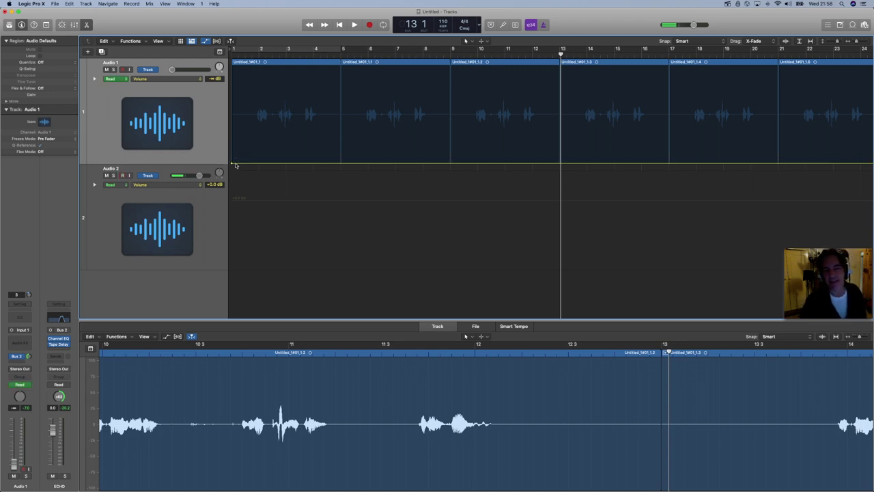
click(235, 165)
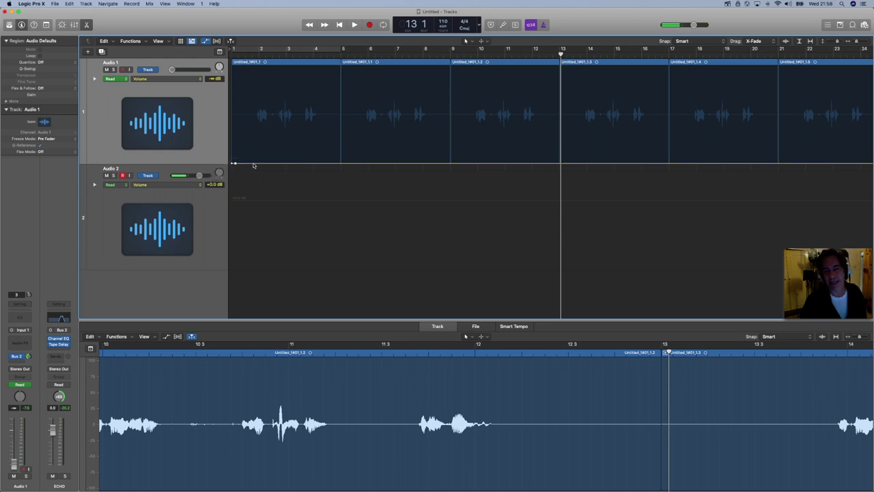
drag(242, 164, 265, 82)
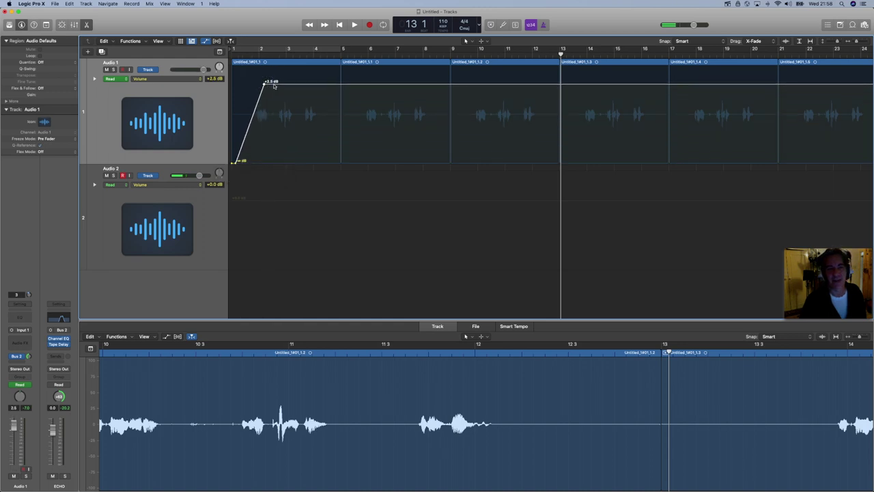
Continue Audio 1's volume automation with alternating dips and peaks up to about bar 13, and play it from the start.
drag(280, 84, 499, 97)
click(485, 132)
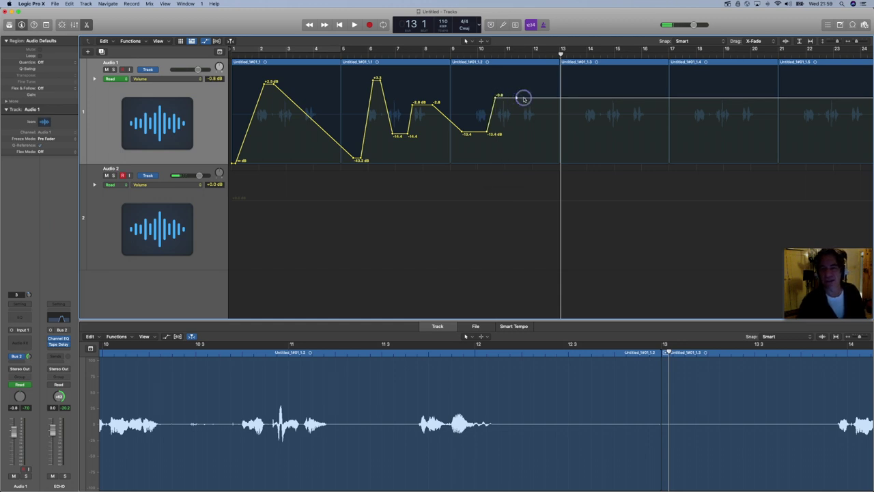
drag(523, 98, 555, 126)
scroll(437, 103, right, 1)
click(340, 25)
click(355, 26)
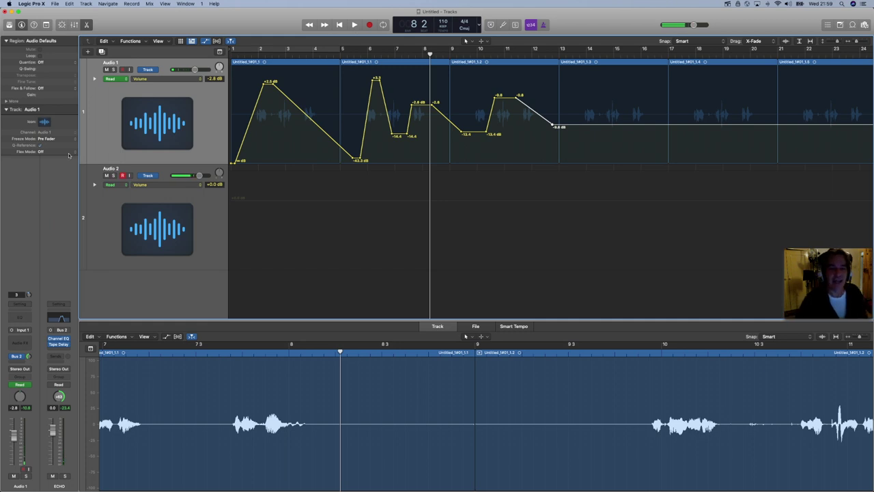
Add a series of volume points along the descending line between bars 3 and 5 on Audio 1.
click(287, 97)
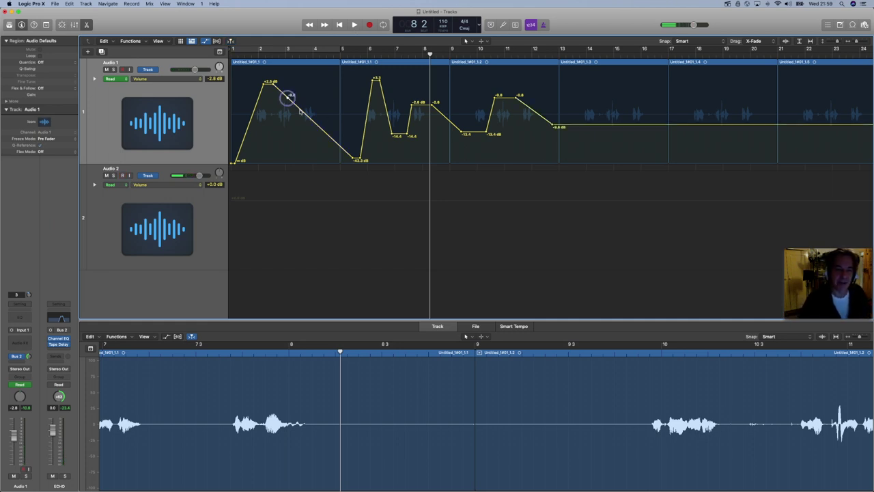
click(299, 107)
click(308, 116)
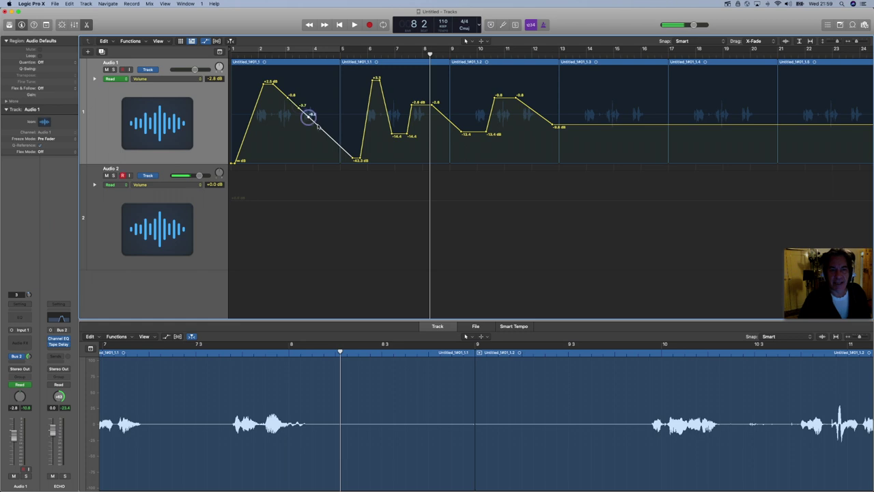
click(318, 129)
click(329, 135)
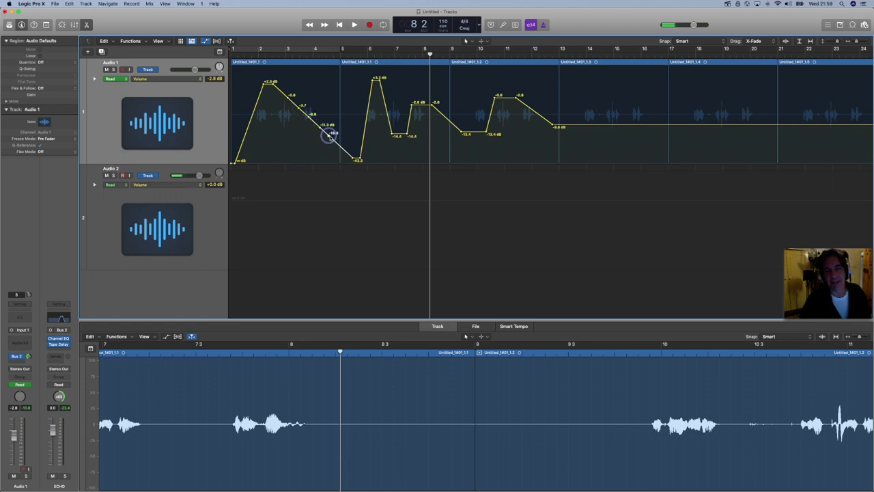
click(337, 142)
Move the added points so the volume fade between bars 3 and 5 follows a smooth outward curve.
drag(310, 116, 291, 91)
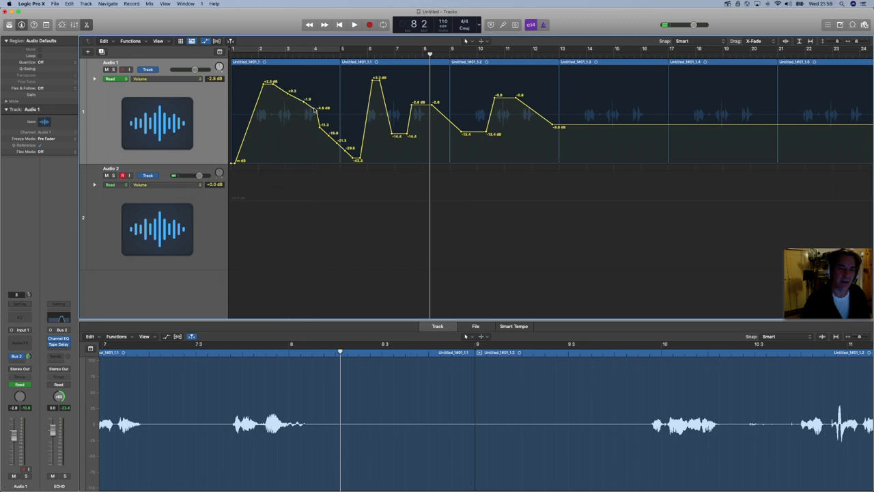
drag(321, 128, 329, 120)
drag(288, 93, 289, 89)
drag(329, 137, 347, 148)
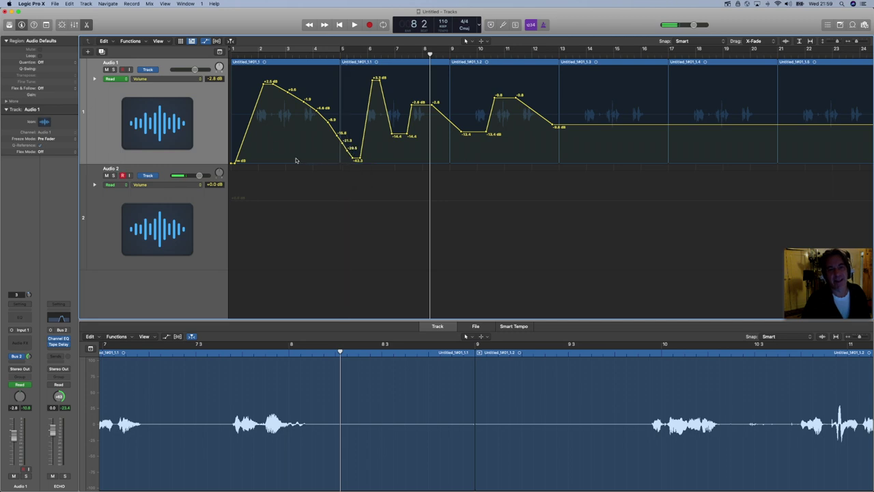
Play the curved volume fade on Audio 1 from bar 1 and stop before bar 5.
click(243, 61)
click(234, 49)
key(space)
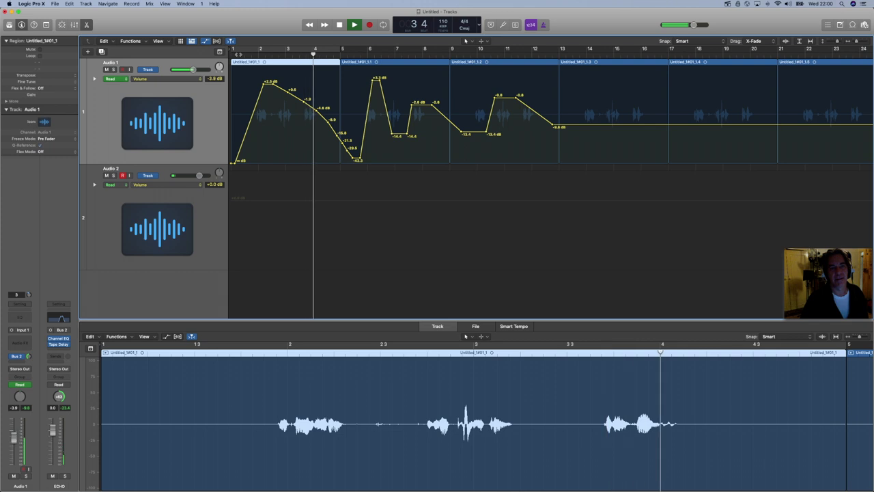
key(space)
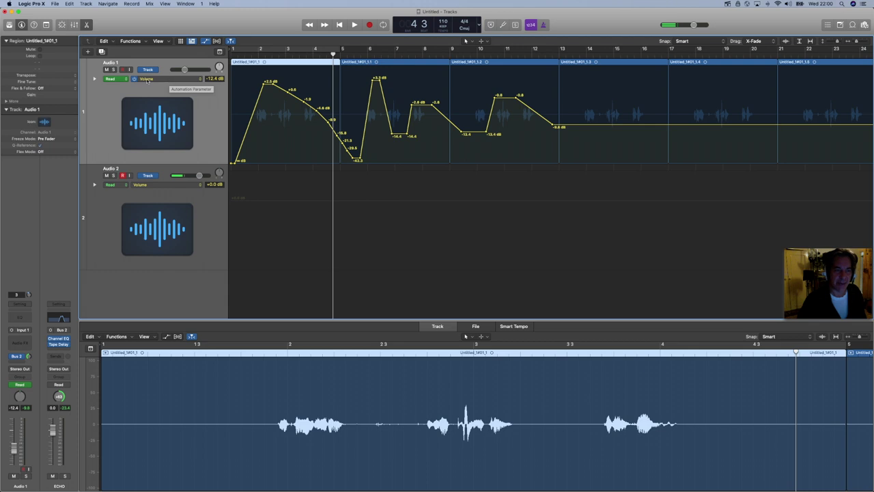
Switch Audio 1 to absolute Pan automation and draw a swing from centre to -64, across to +63 and back near centre before bar 5.
click(201, 80)
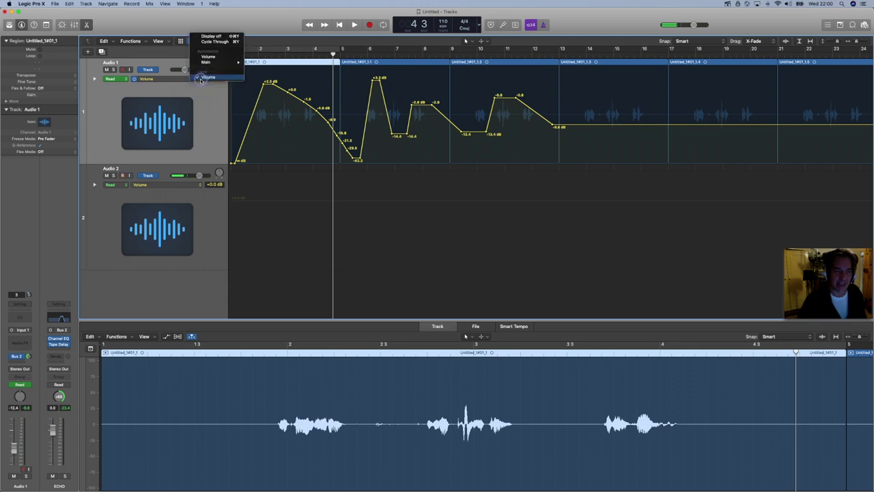
mouse_move(206, 62)
mouse_move(263, 69)
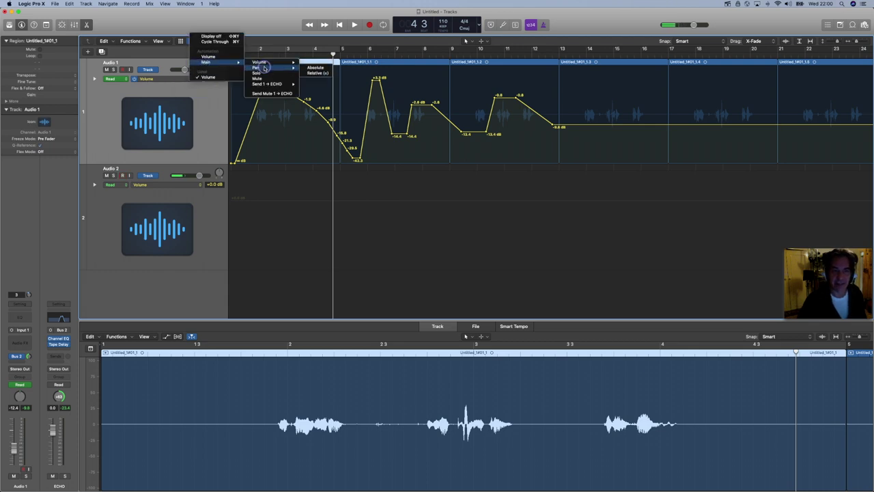
click(315, 67)
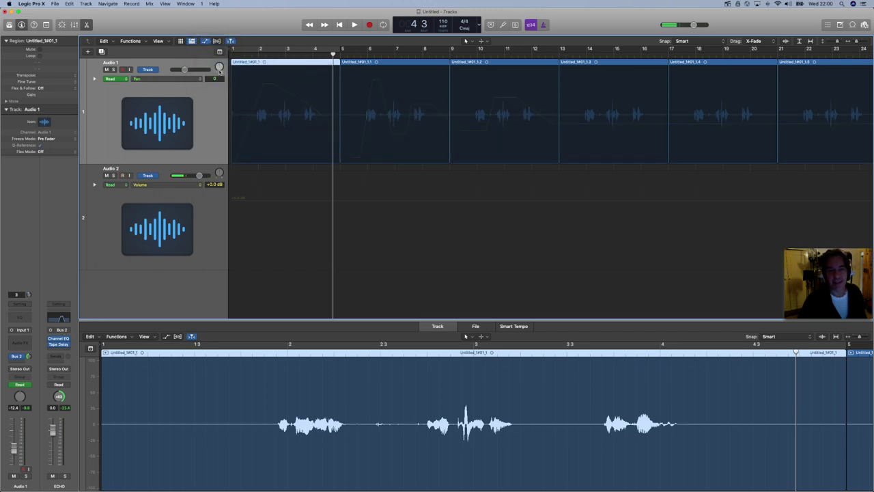
click(235, 116)
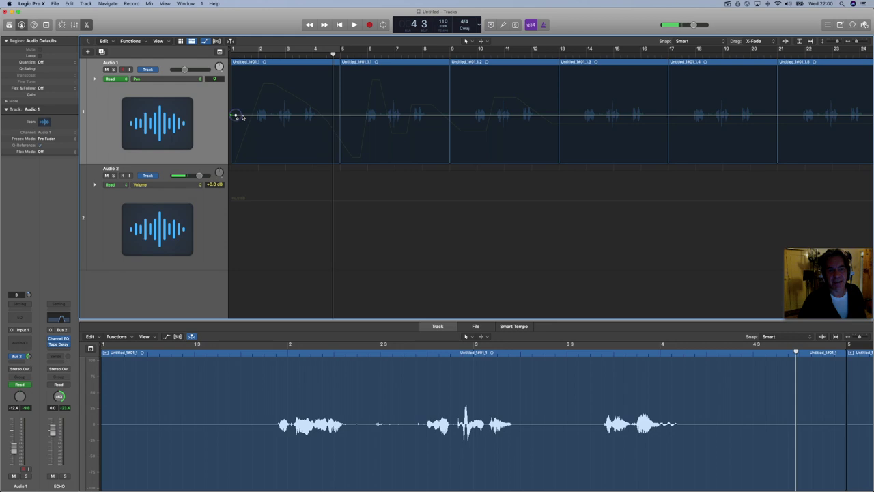
mouse_move(241, 116)
mouse_down()
mouse_move(278, 67)
mouse_move(312, 67)
mouse_move(311, 188)
mouse_move(345, 115)
mouse_up()
click(321, 162)
Add pan points on Audio 1 between bars 5 and 9 and move them into an alternating zigzag that narrows towards centre.
click(349, 113)
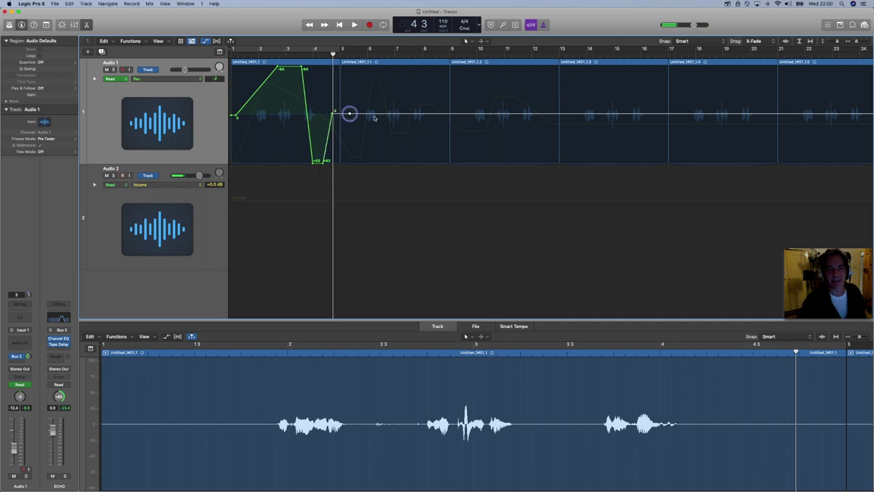
click(367, 114)
click(385, 114)
click(403, 114)
click(422, 113)
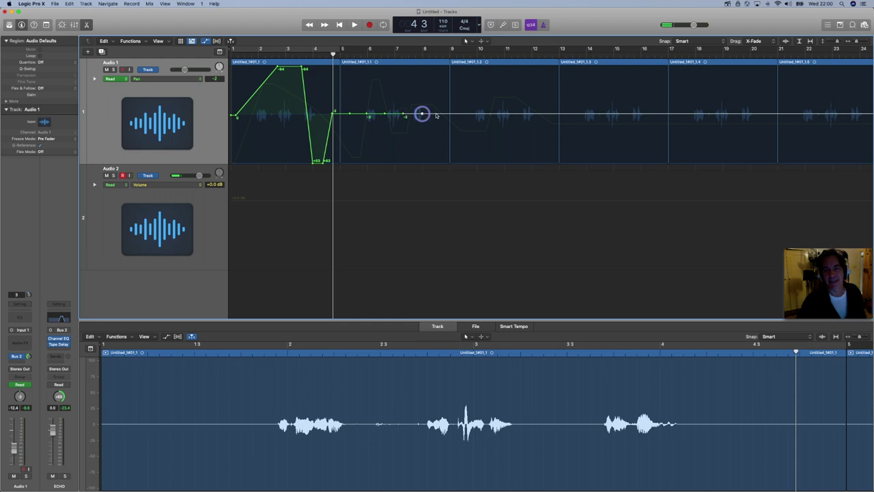
click(456, 114)
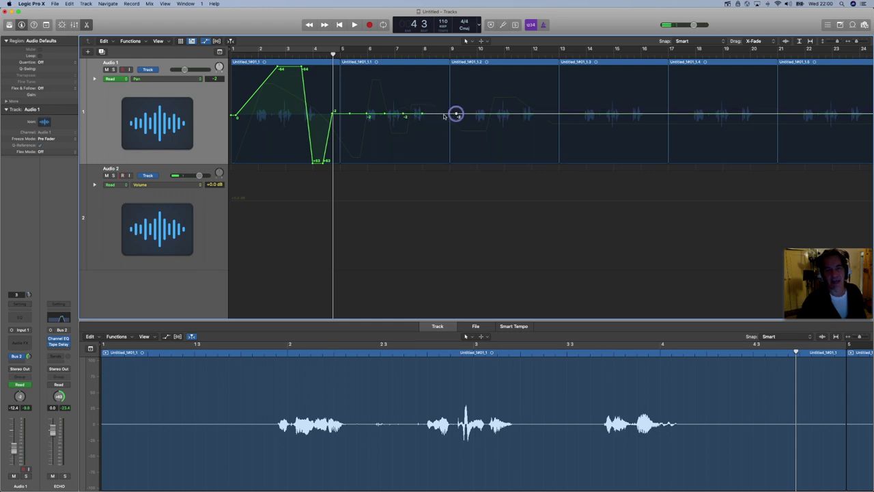
drag(349, 114, 457, 118)
Play Audio 1's pan automation from bar 1 and stop after bar 9.
click(339, 25)
click(354, 25)
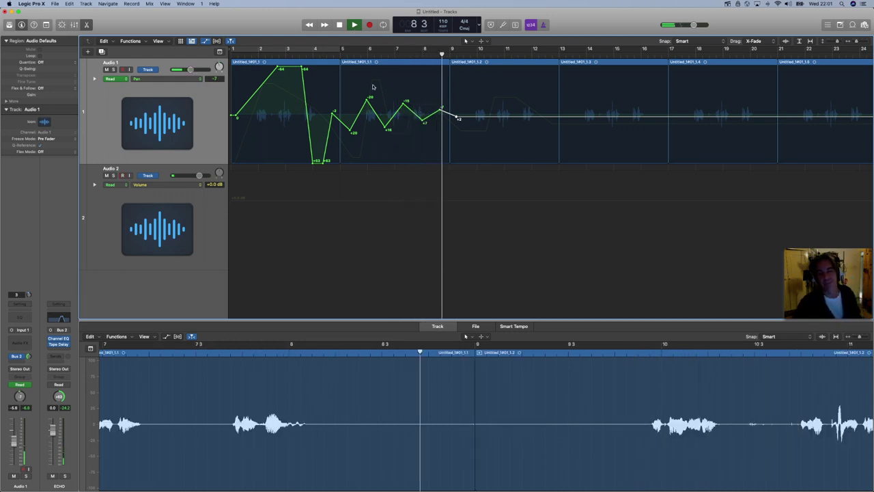
key(space)
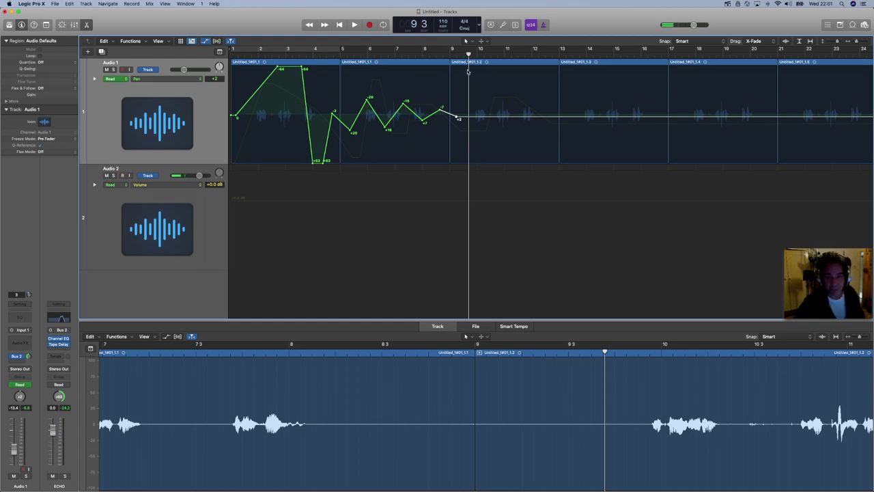
Delete all pan automation points on Audio 1, and switch to its Volume automation and delete those points as well.
drag(477, 73, 236, 140)
key(a)
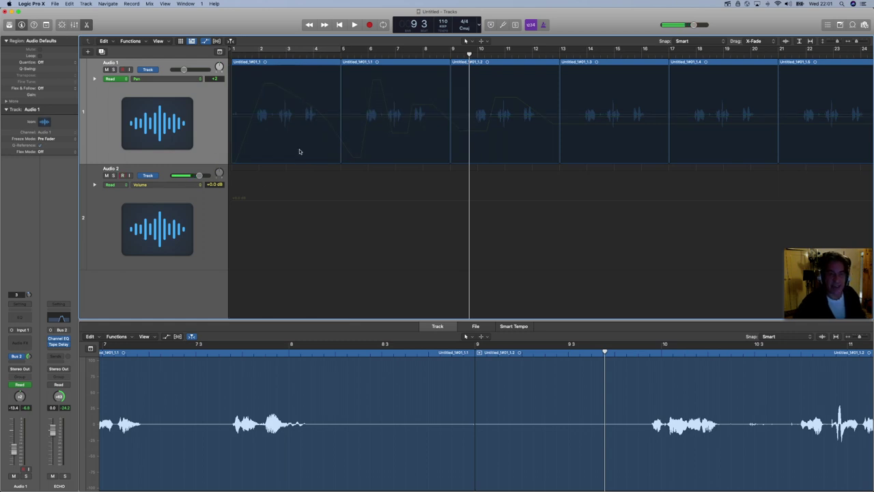
click(196, 78)
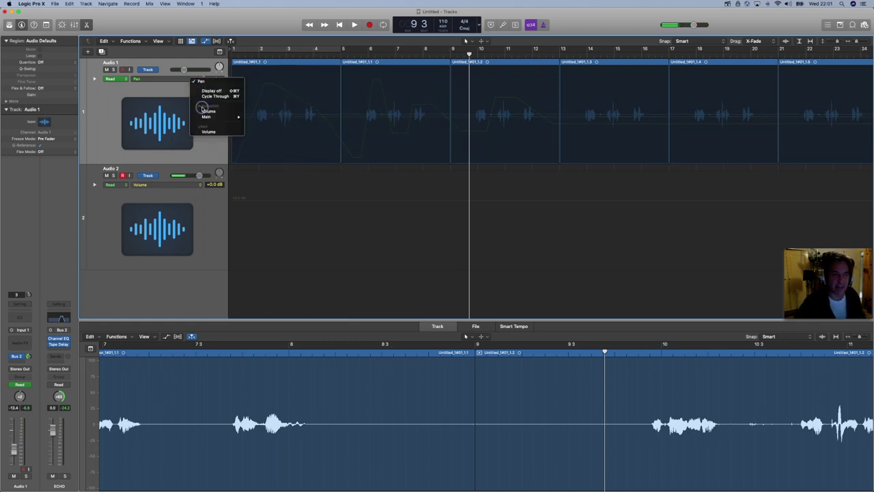
click(204, 108)
drag(599, 130, 237, 198)
key(Delete)
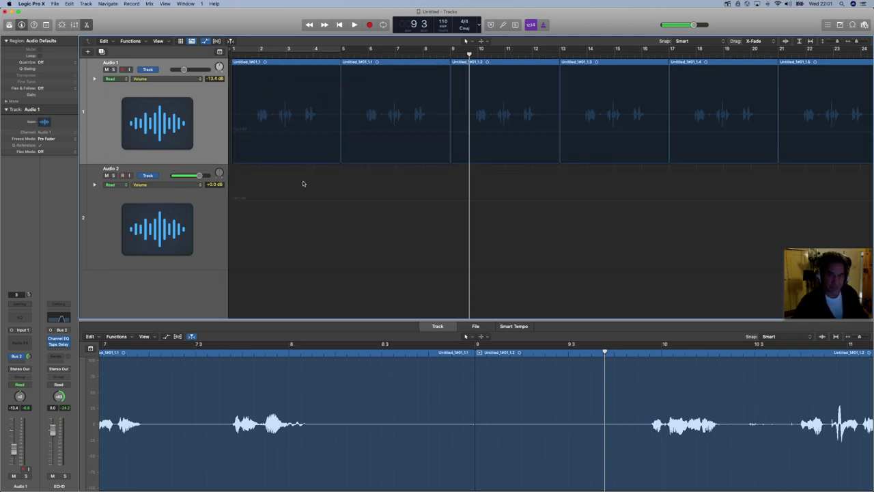
Raise Audio 1's volume to -0.8 dB, play the track from bar 1 and stop in bar 4.
drag(184, 69, 198, 70)
click(339, 26)
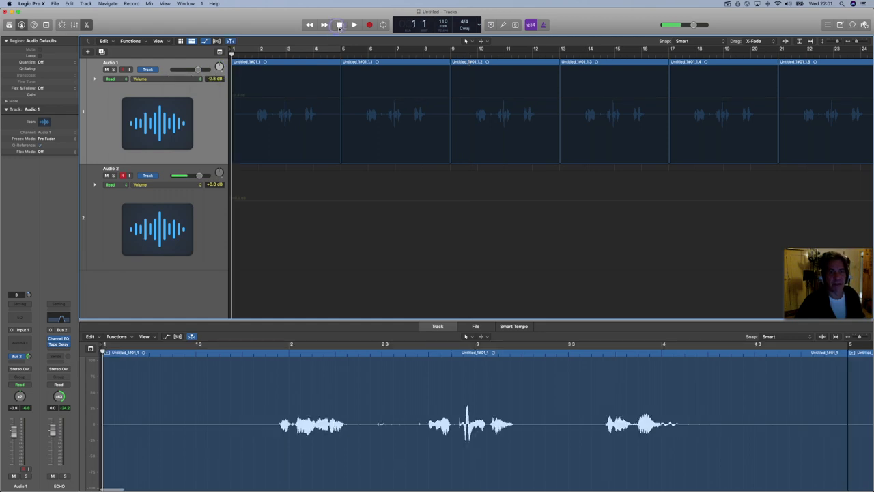
key(space)
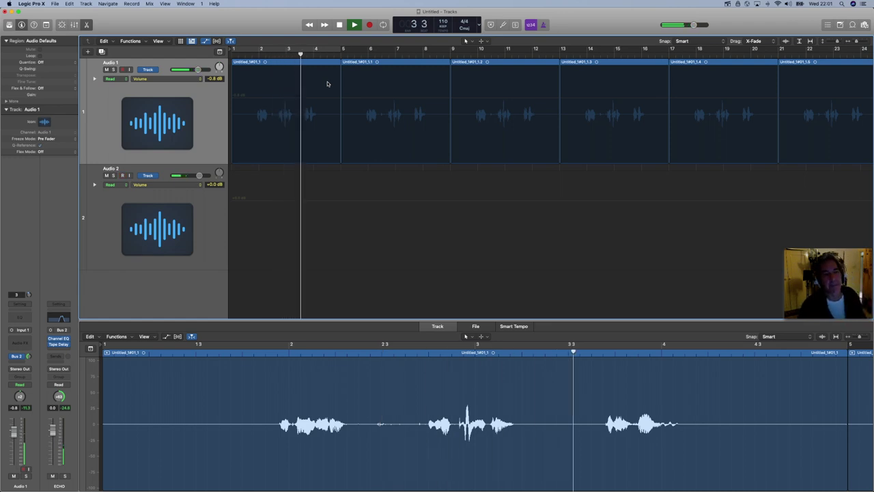
key(space)
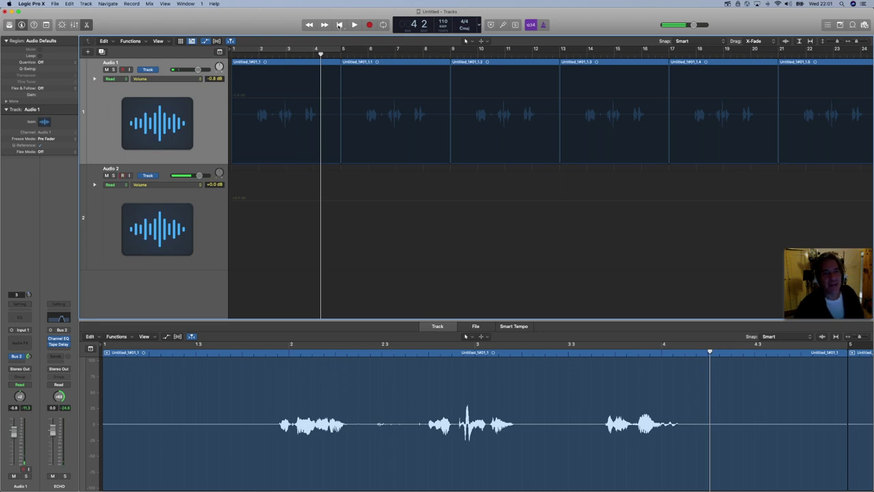
Return to bar 1, set Audio 1's automation mode to Latch and mute its Bus 2 send to ECHO.
click(339, 24)
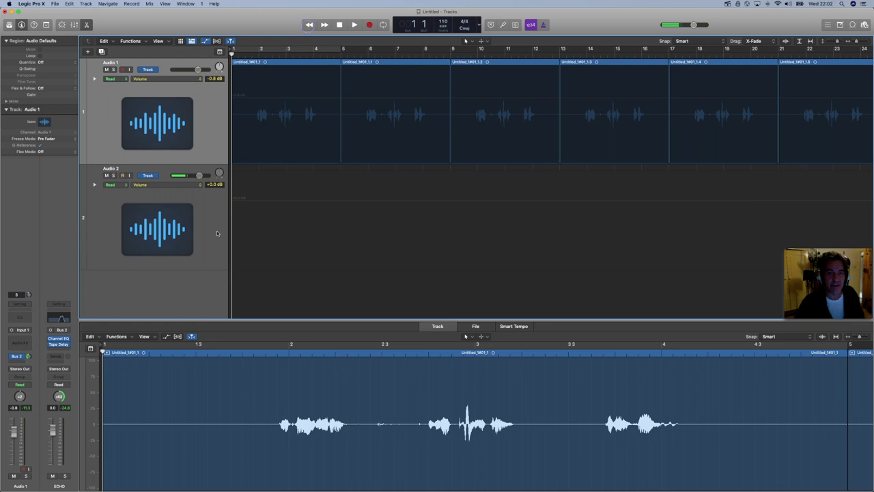
click(21, 385)
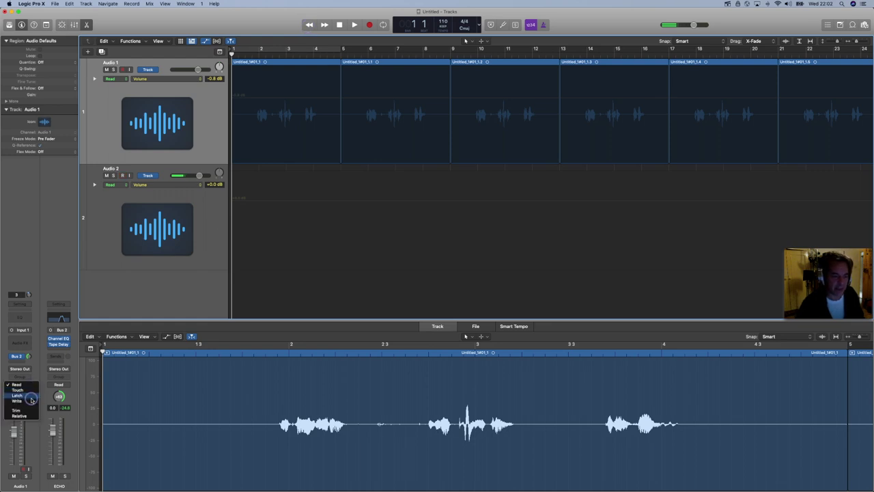
click(20, 401)
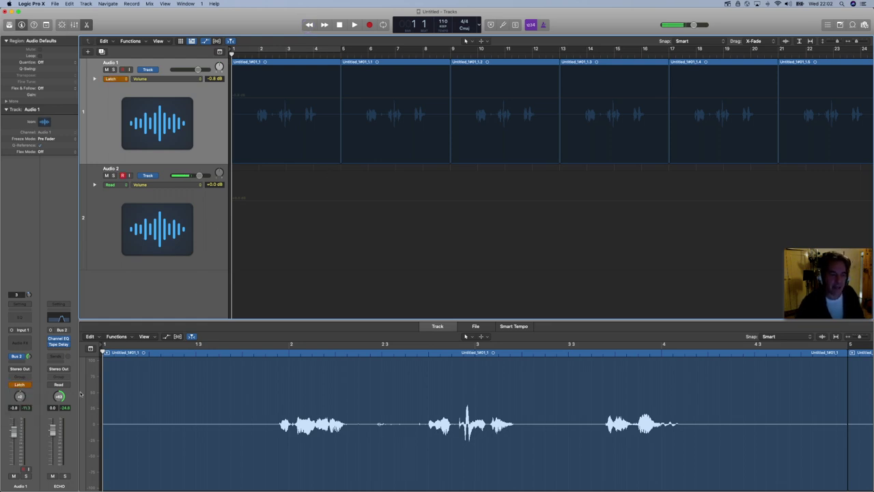
click(11, 356)
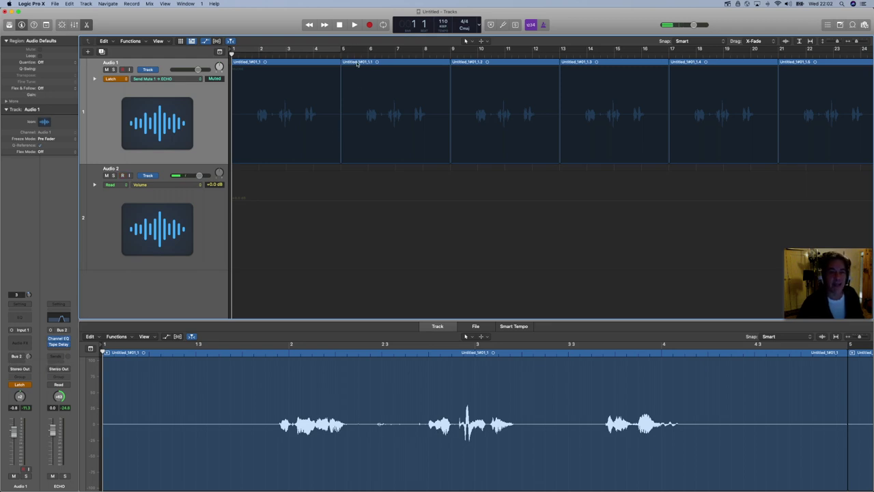
Start playback and record send-mute automation on Audio 1, switching the ECHO send on only for the endings of the first three phrases, up to bar 13.
click(355, 25)
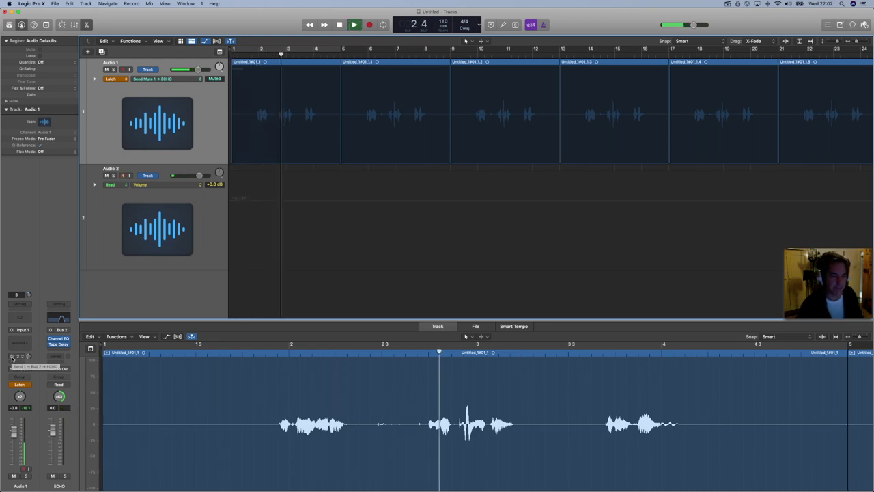
click(12, 356)
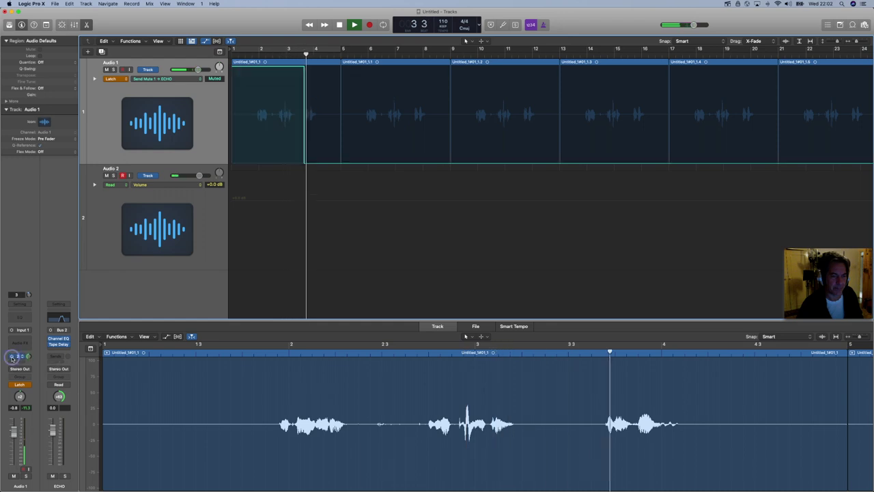
click(12, 356)
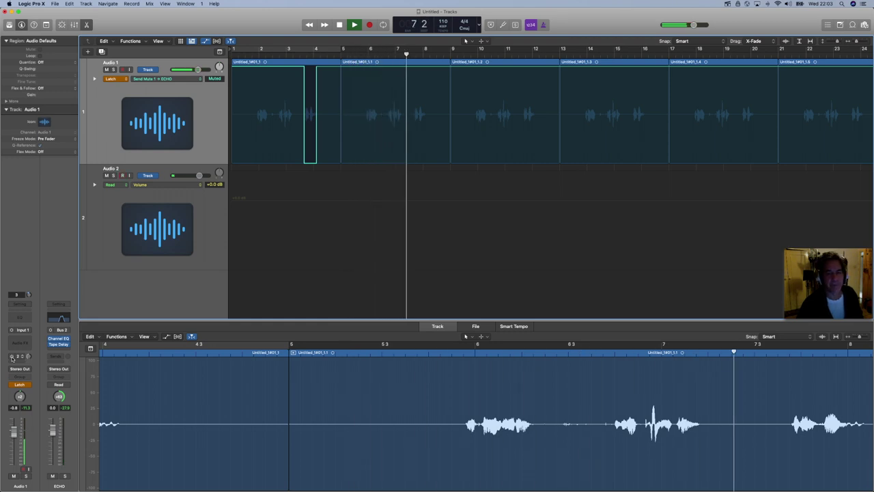
key(super+t)
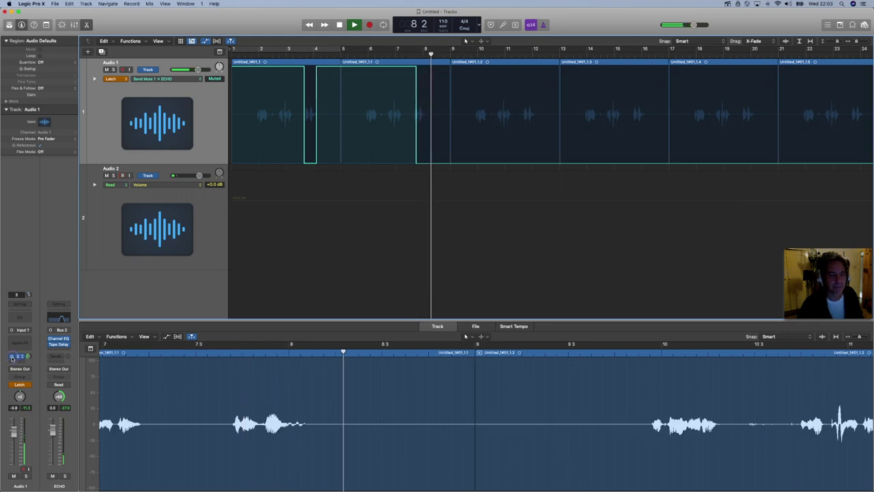
click(11, 357)
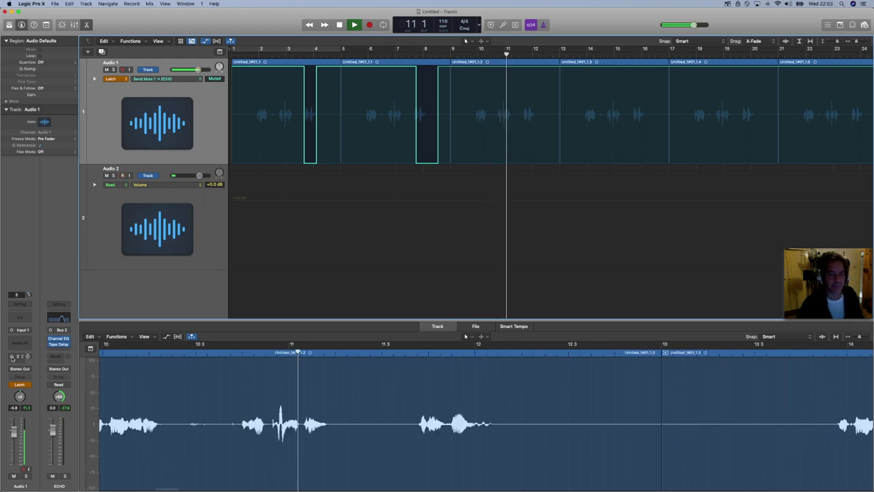
click(11, 357)
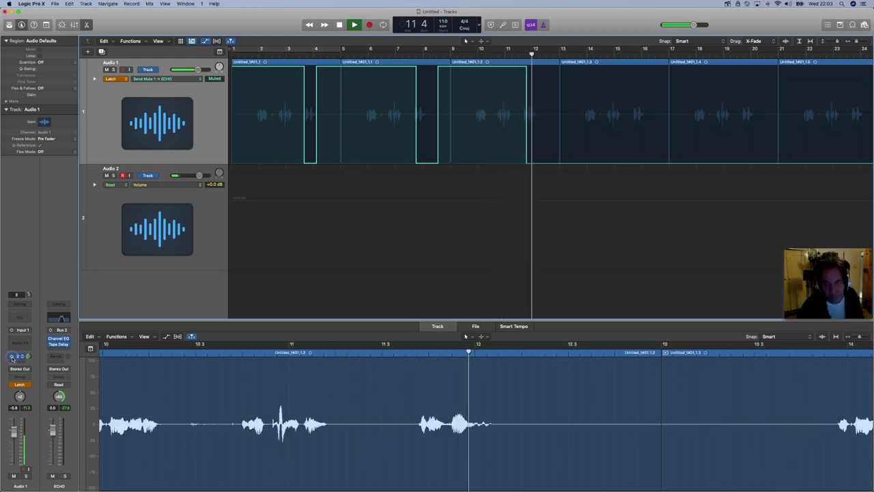
click(12, 357)
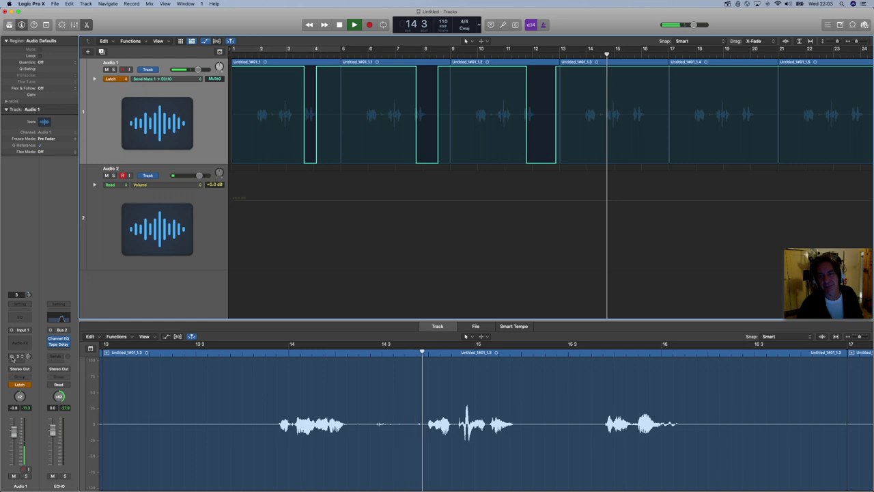
Continue recording the send-mute automation, switching the ECHO send on for the phrase endings near bars 16, 20 and 24 and muting it after each.
click(12, 357)
click(12, 357)
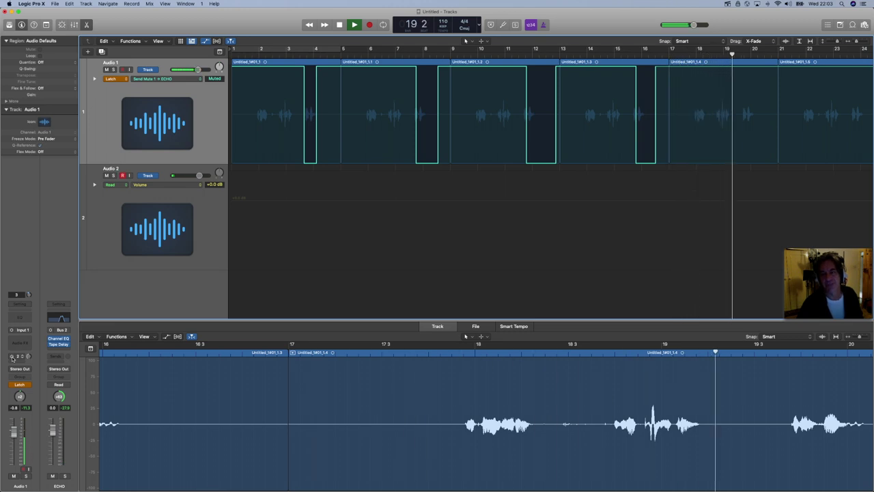
click(11, 357)
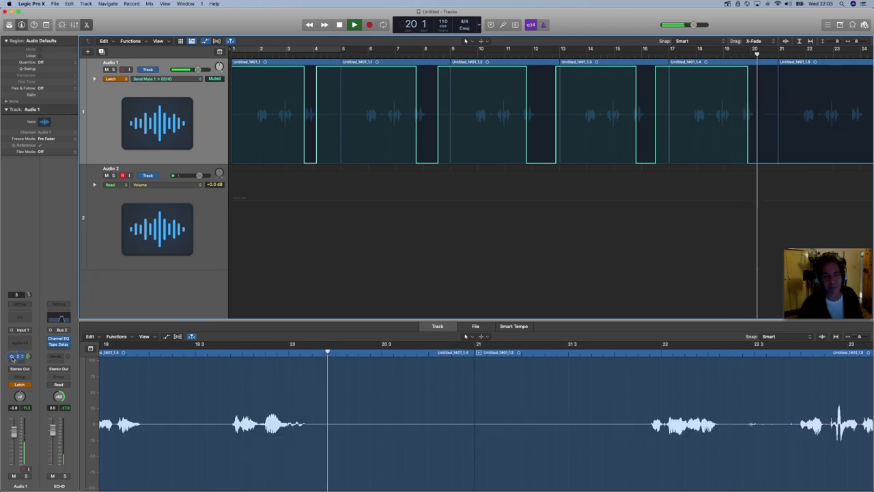
click(11, 356)
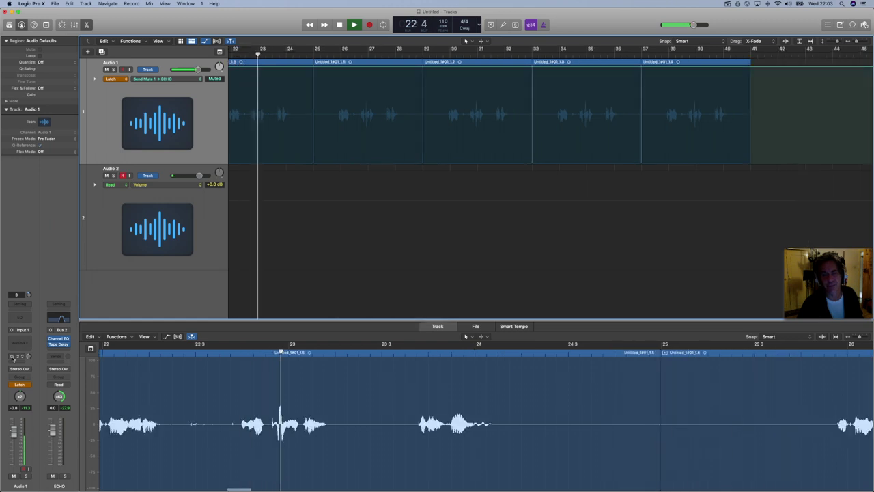
click(11, 356)
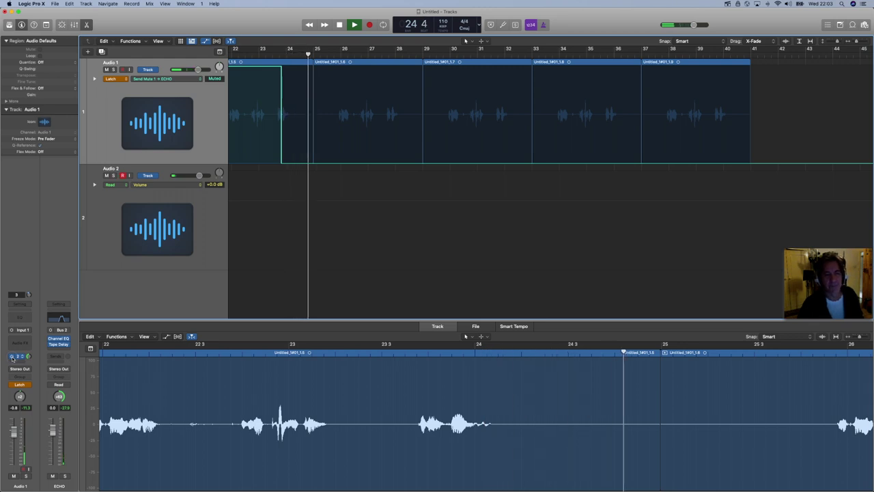
click(12, 357)
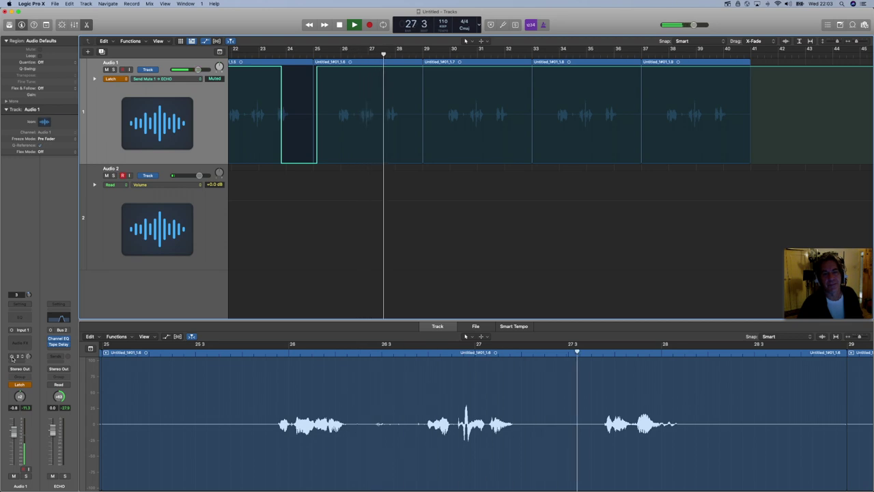
Continue recording the send-mute automation, switching the ECHO send on near the ends of bars 27, 31 and 35, muting it after each, up to bar 41.
click(12, 357)
click(11, 357)
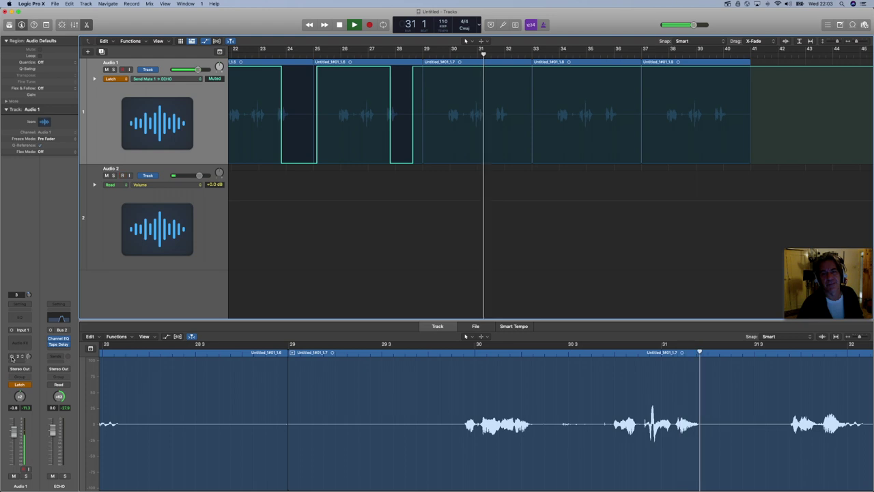
click(11, 357)
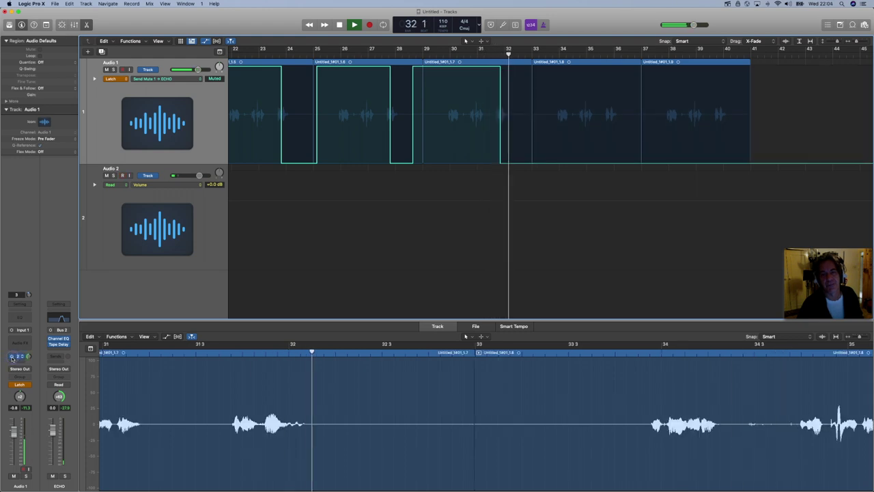
click(11, 356)
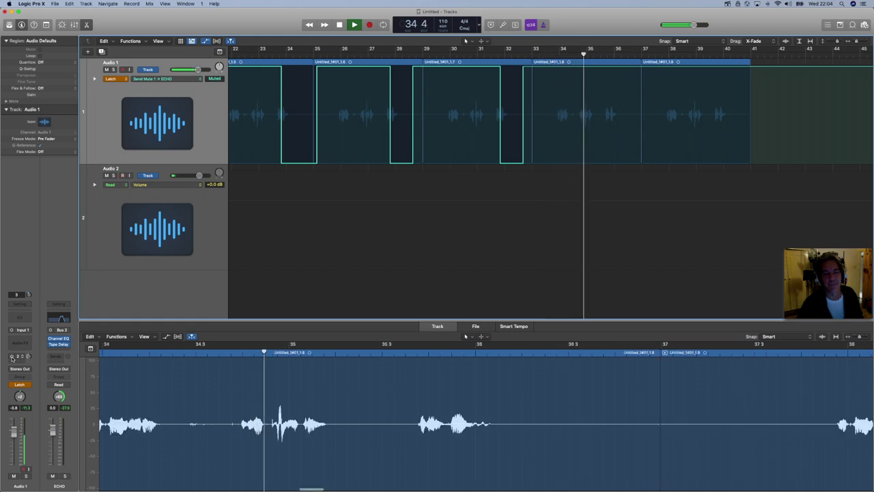
click(11, 357)
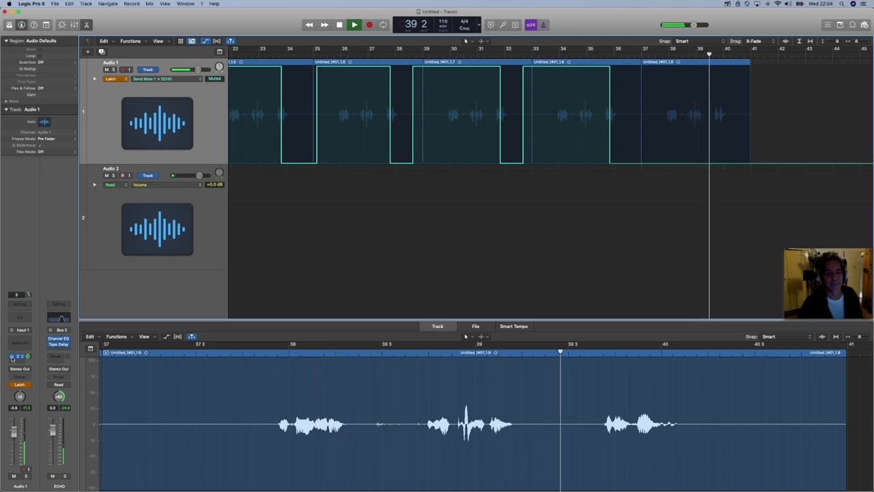
click(11, 357)
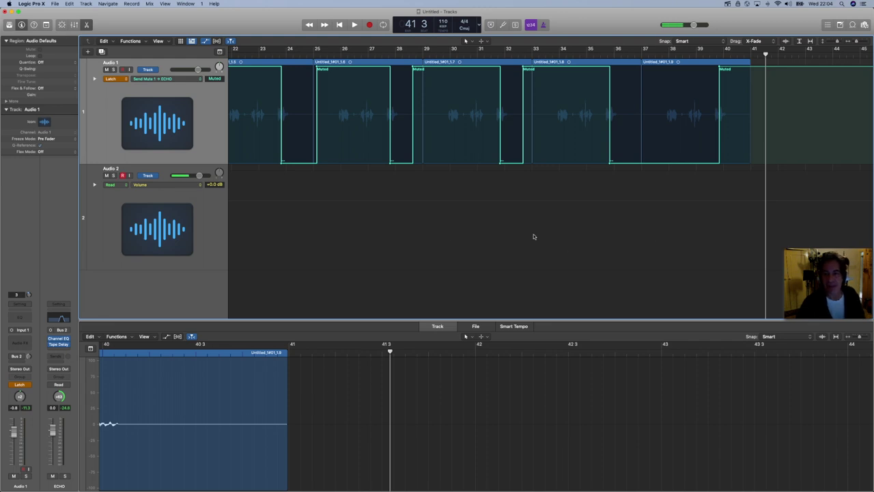
Examine the send-mute automation around Audio 1's first phrase ending and play it from bar 3 into bar 4.
scroll(383, 230, left, 15)
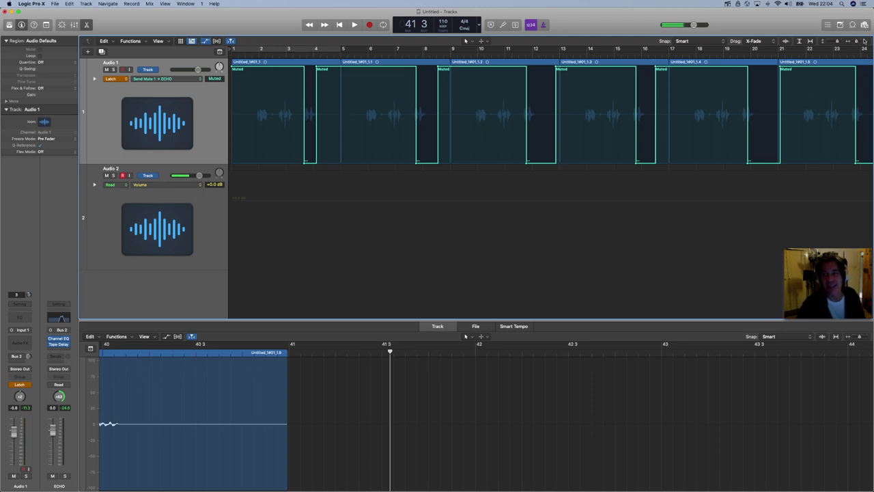
drag(522, 69, 571, 161)
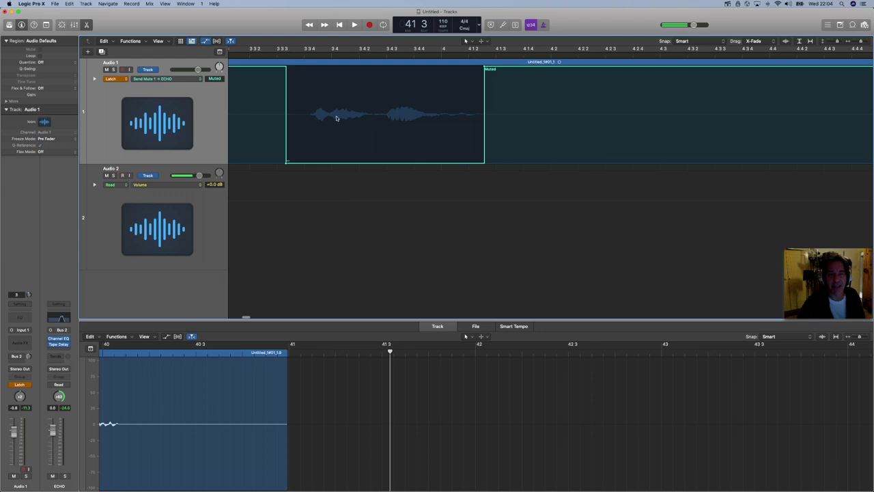
click(254, 48)
key(space)
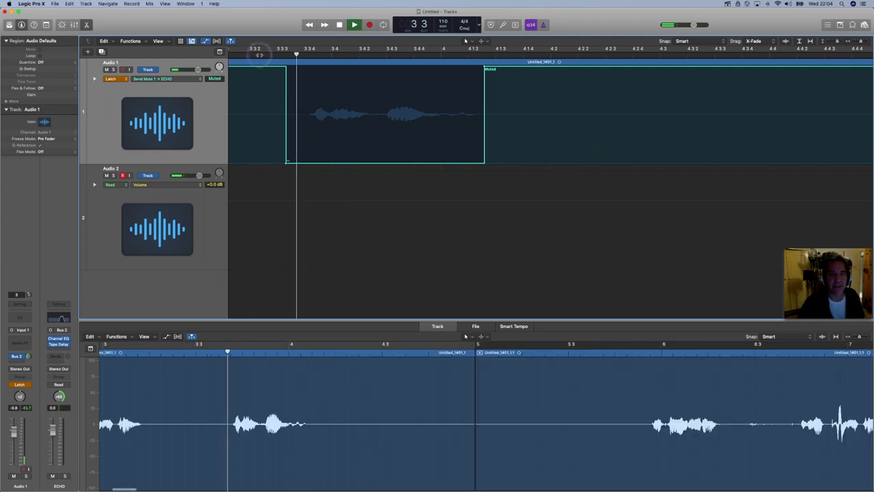
key(space)
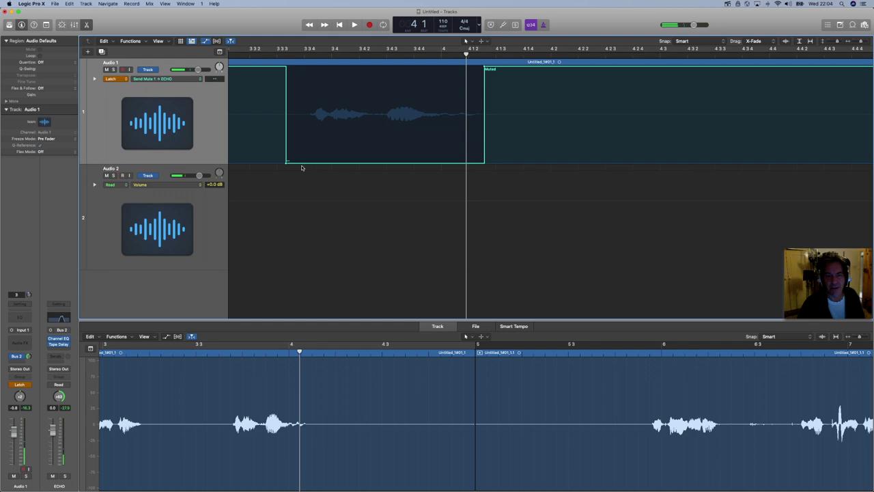
Move the first send-on point to just before the last word in bar 3 and its mute point to just before bar 6.
drag(286, 162, 381, 165)
scroll(517, 139, right, 6)
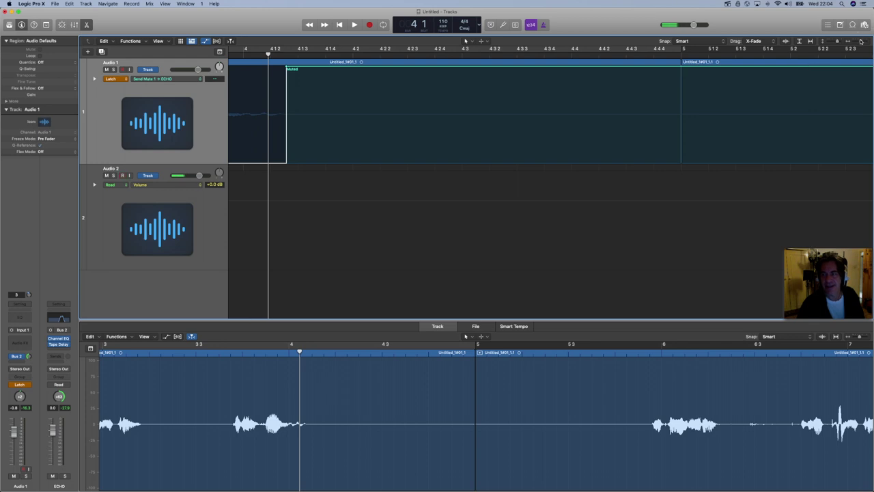
scroll(861, 42, down, 3)
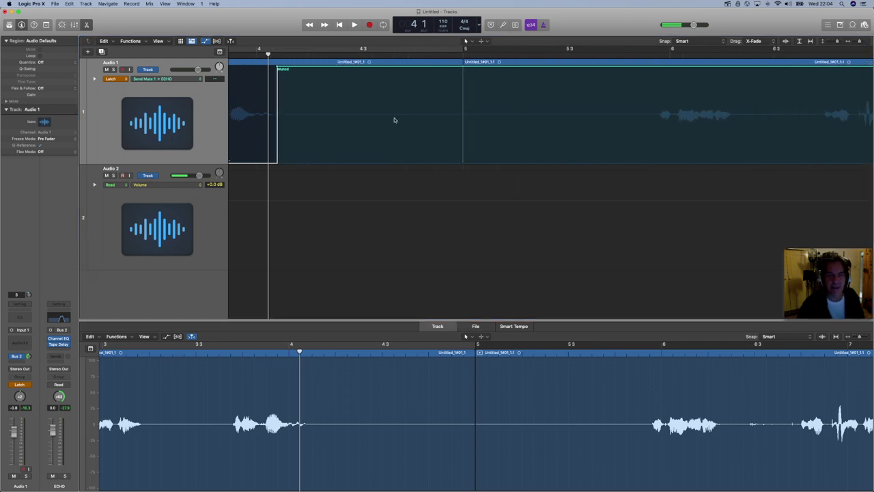
drag(278, 69, 635, 97)
scroll(266, 120, left, 3)
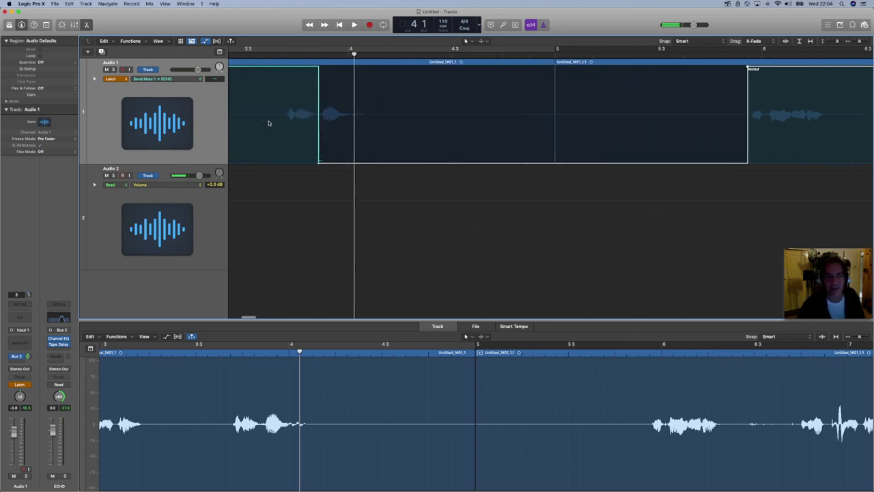
Shift the second send-on point to just before the last word in bar 7 and its mute point to just before the third phrase starts.
scroll(540, 111, right, 10)
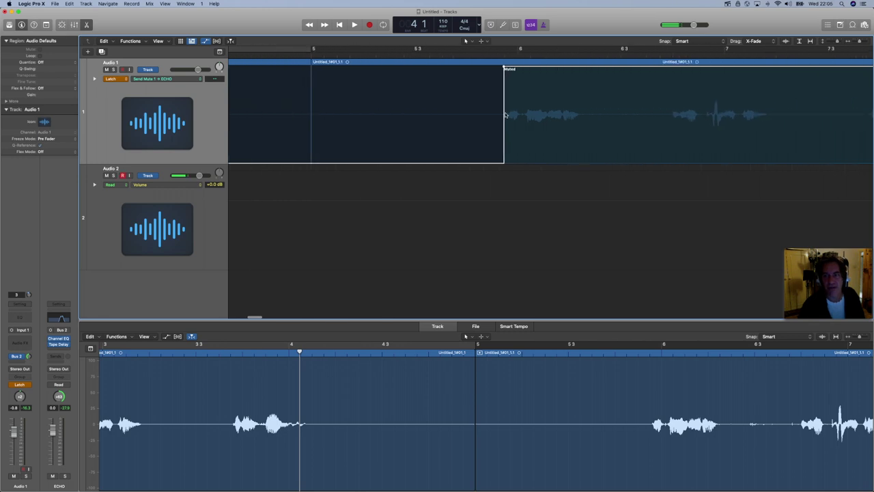
scroll(452, 140, right, 2)
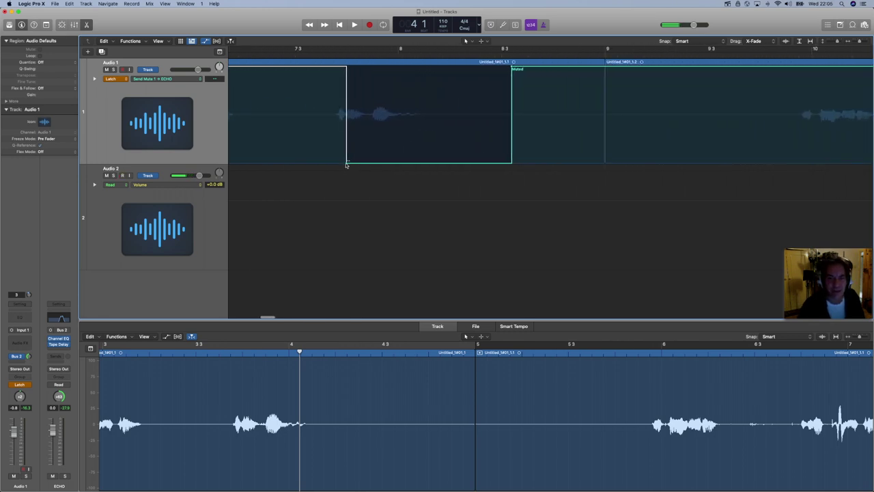
drag(347, 163, 369, 164)
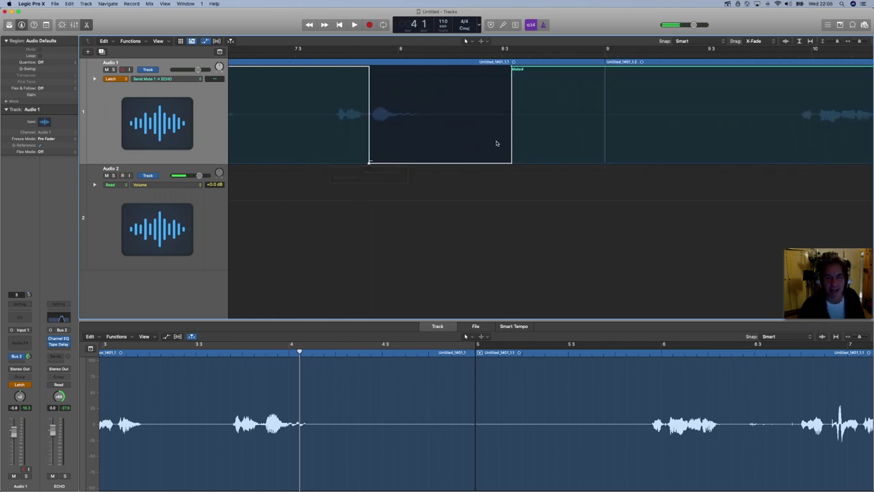
scroll(521, 140, right, 2)
scroll(522, 140, right, 3)
drag(421, 68, 687, 89)
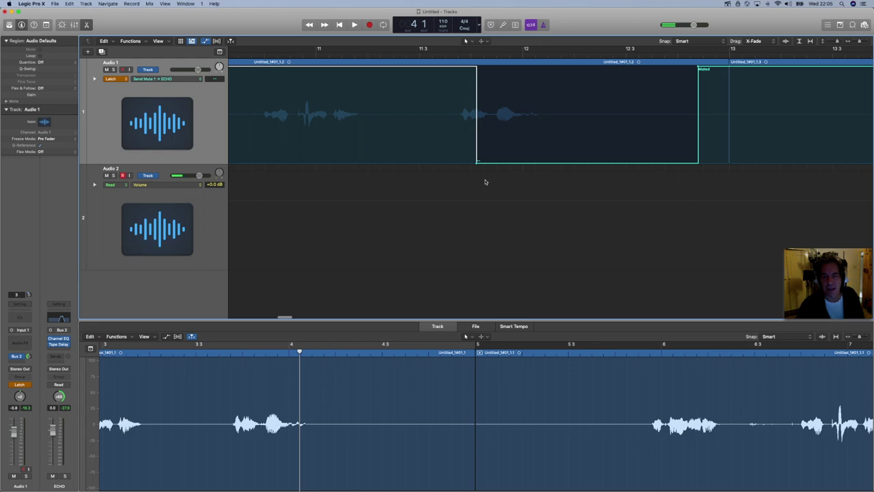
Move the third phrase's send-on point to 11 4 2 144 and its mute point to just before bar 14.
drag(477, 162, 492, 162)
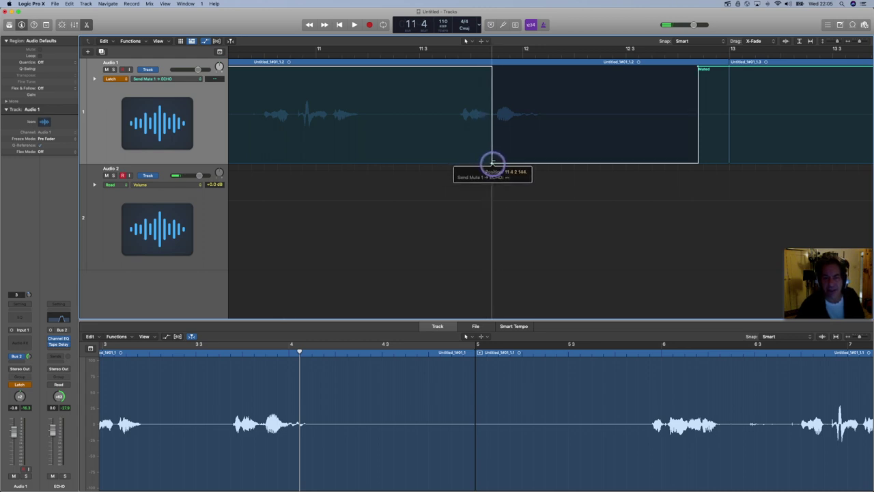
scroll(578, 115, right, 5)
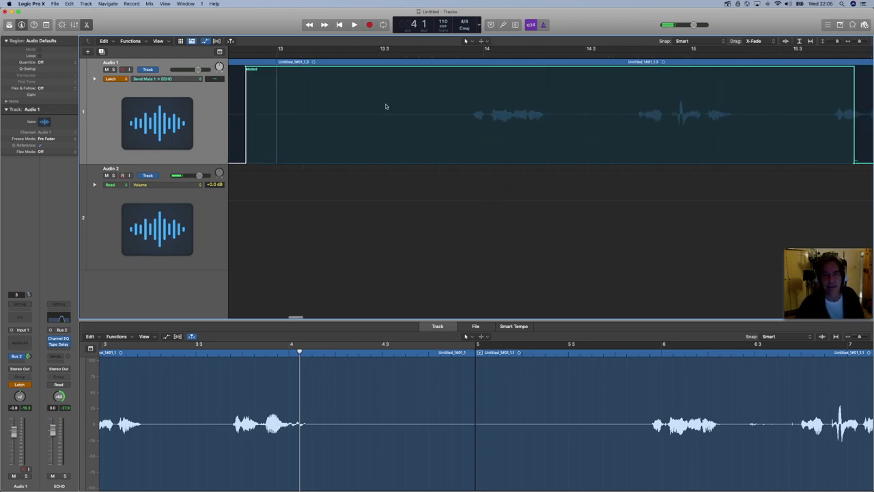
drag(260, 69, 471, 89)
Move the fourth phrase's send-on point to just before its last word late in bar 15 and the mute point to just before bar 18.
scroll(470, 118, right, 3)
scroll(469, 118, right, 5)
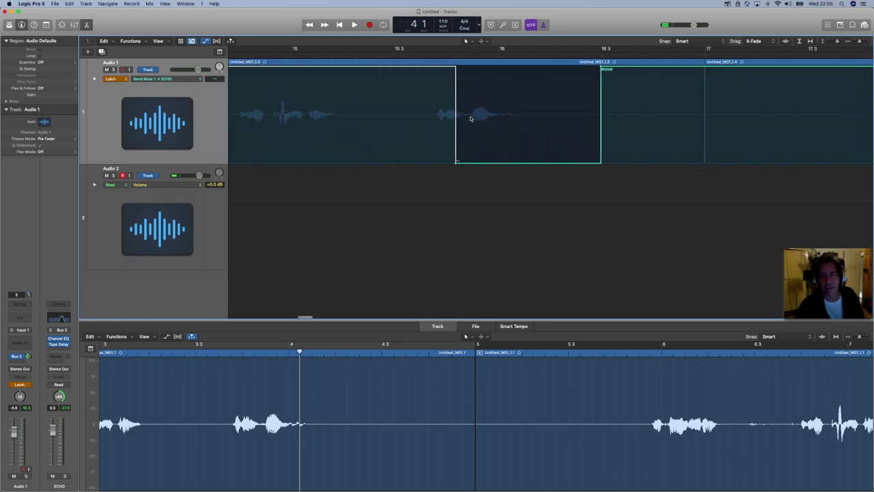
drag(455, 162, 470, 164)
scroll(470, 164, right, 4)
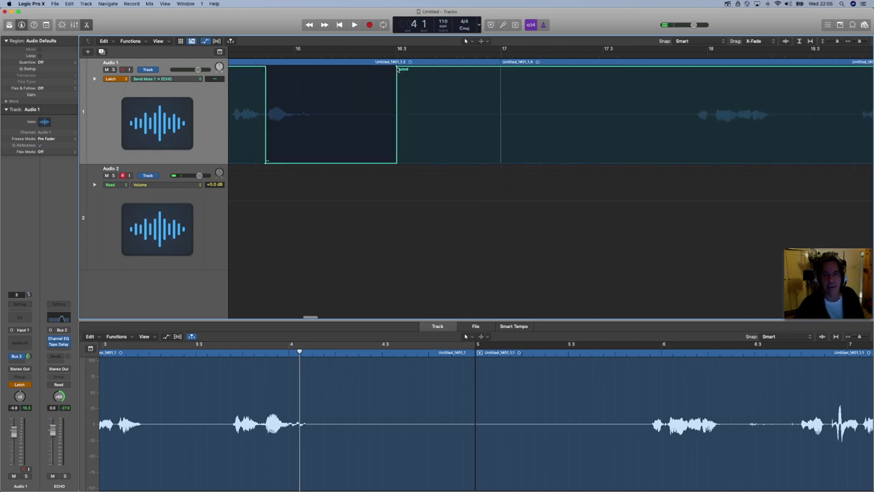
drag(417, 71, 694, 102)
Adjust the fifth phrase's send-on point to about 19 4 2 and move its mute point to just before bar 22.
scroll(691, 129, right, 8)
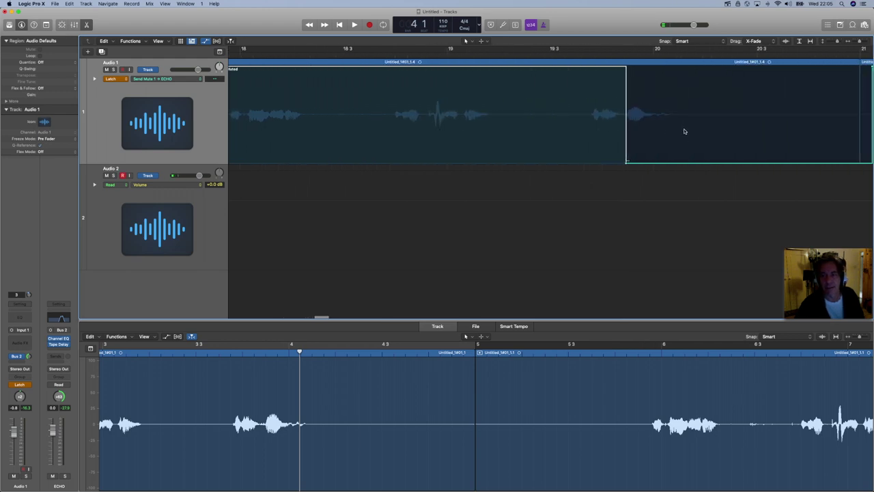
scroll(683, 131, right, 1)
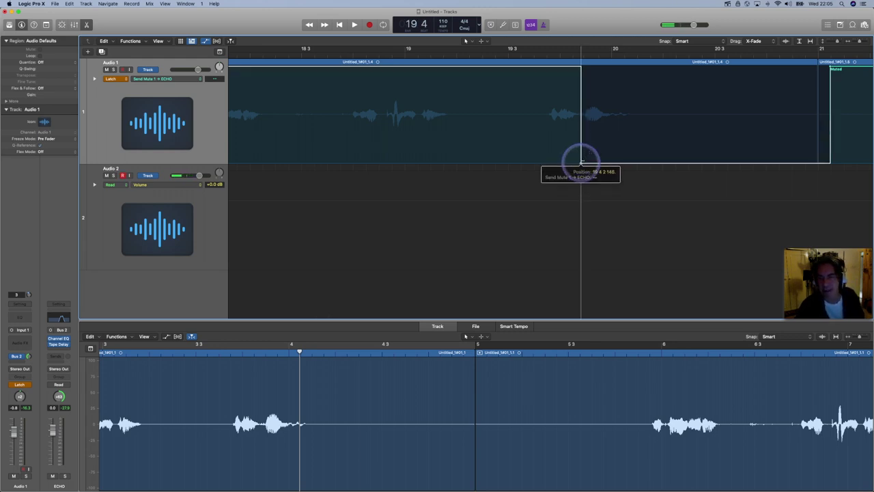
scroll(656, 133, right, 6)
scroll(644, 134, right, 1)
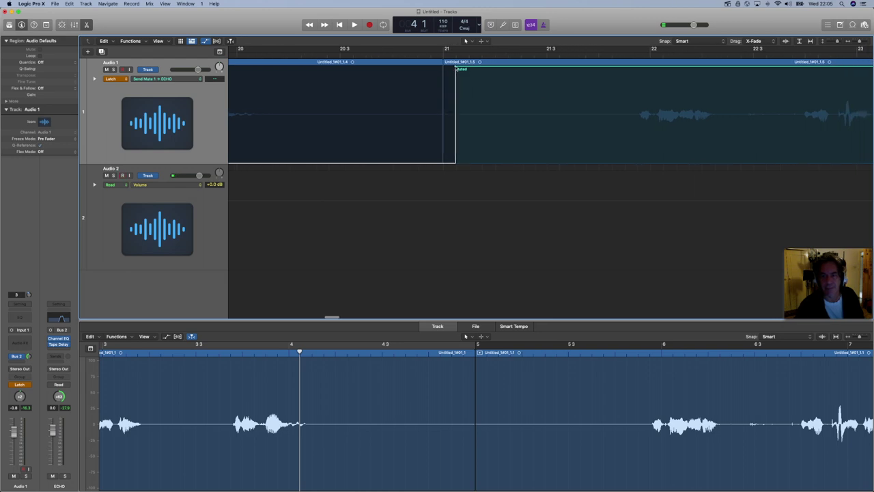
drag(468, 66, 632, 88)
Move the sixth phrase's send-on point slightly later at the end of bar 23 and its mute point to just before bar 26.
scroll(632, 88, right, 10)
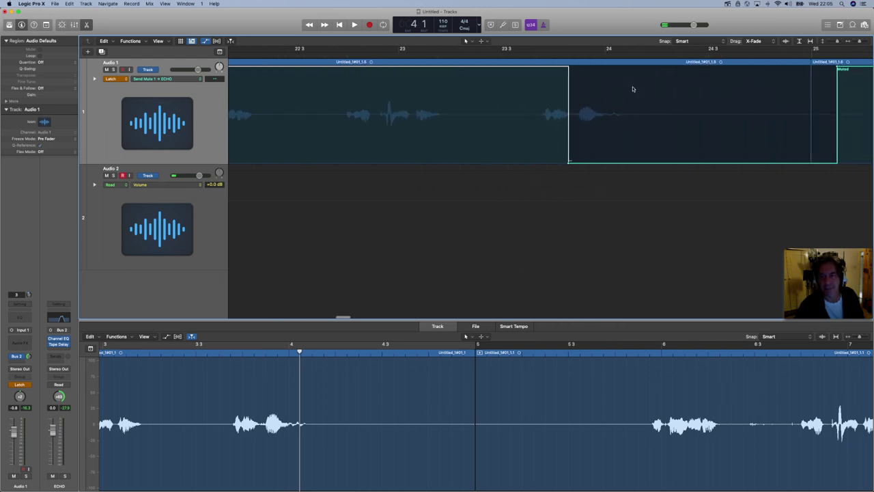
drag(491, 163, 504, 162)
scroll(513, 162, right, 10)
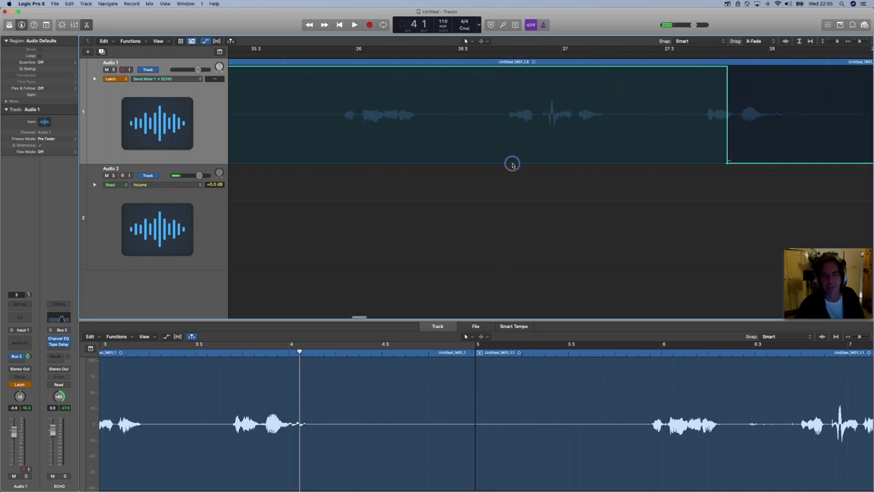
scroll(513, 164, left, 3)
drag(254, 69, 420, 86)
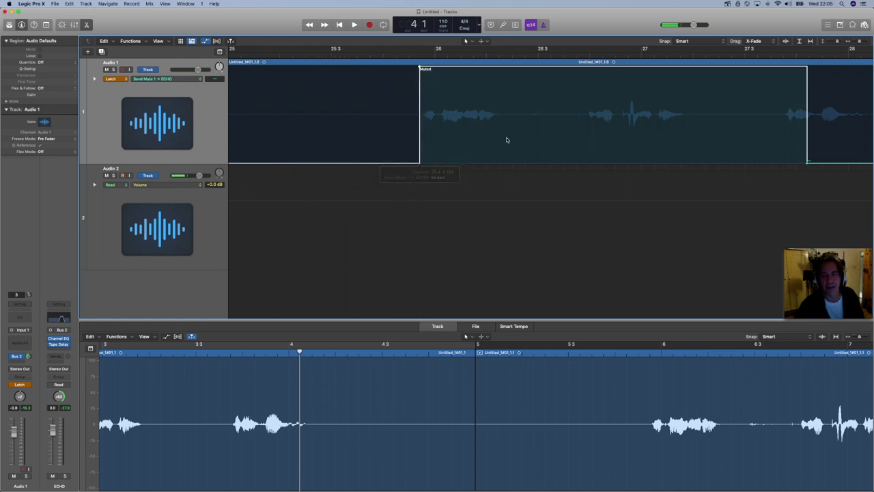
Move the seventh phrase's send-on point slightly later at the end of bar 27 and its mute point to just before bar 30.
scroll(507, 140, right, 7)
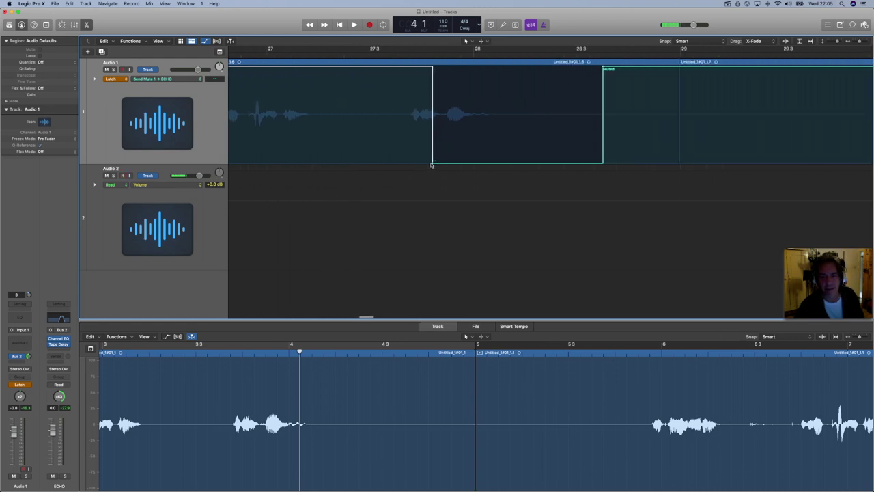
drag(432, 164, 440, 163)
scroll(404, 125, right, 4)
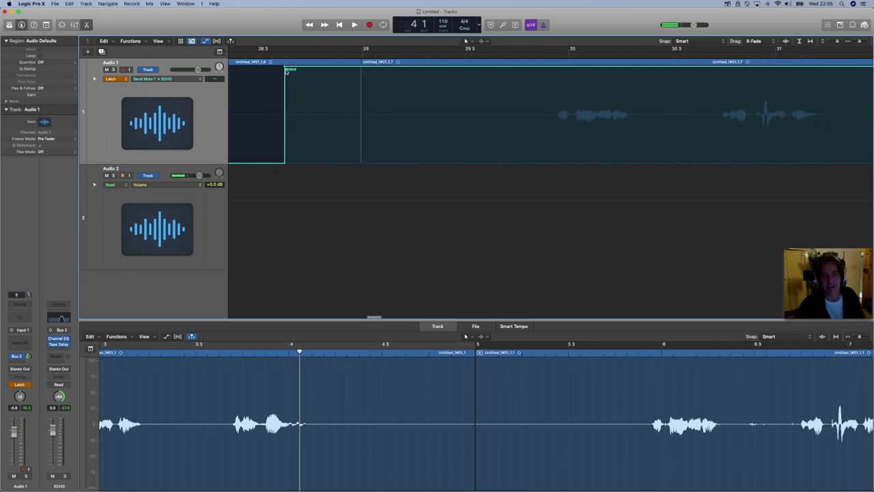
drag(287, 69, 557, 102)
Move the send-on points at the ends of bars 31 and 35 slightly later, to just before each phrase's last word.
scroll(538, 108, right, 5)
scroll(538, 108, right, 4)
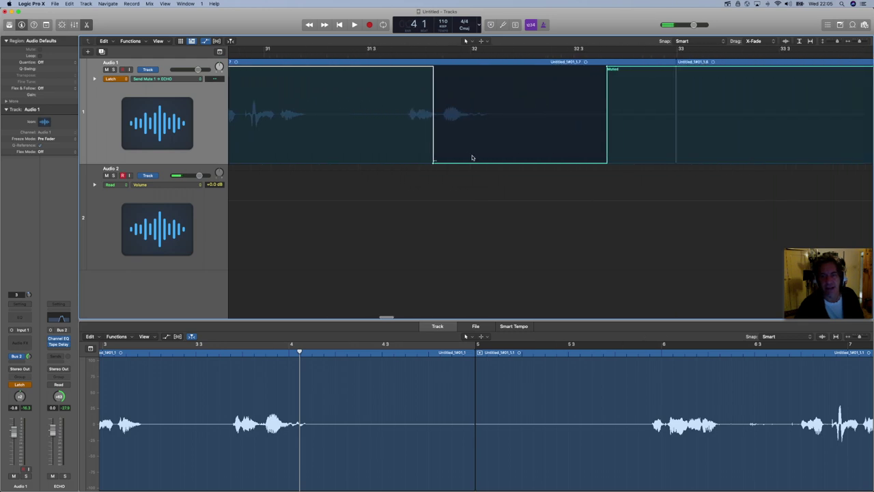
drag(435, 162, 446, 164)
scroll(452, 164, right, 8)
scroll(452, 164, right, 10)
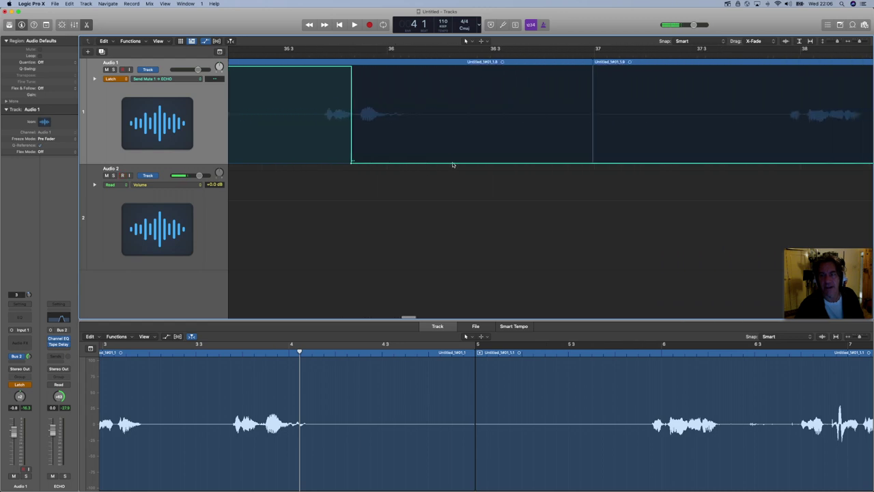
scroll(454, 164, left, 2)
scroll(454, 164, left, 2)
drag(477, 163, 481, 163)
scroll(479, 164, right, 8)
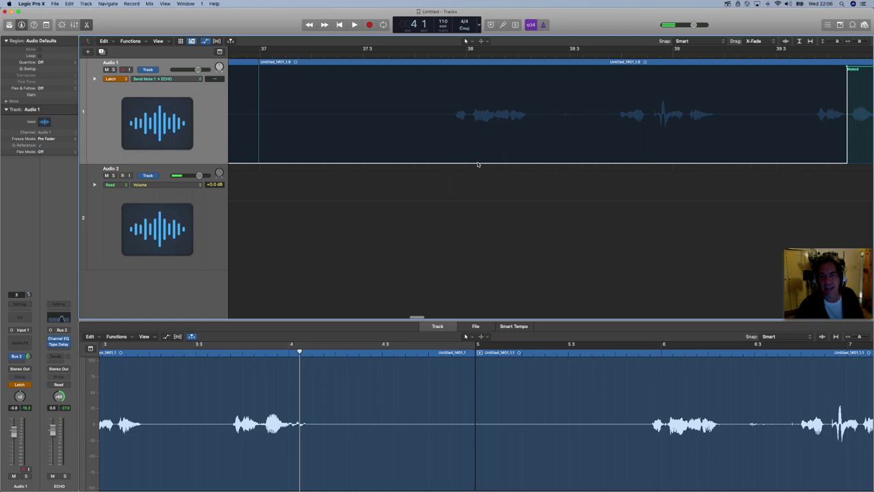
Move the final mute point earlier, to the second half of bar 39, before the closing words of the last phrase.
scroll(478, 164, right, 8)
drag(512, 163, 512, 163)
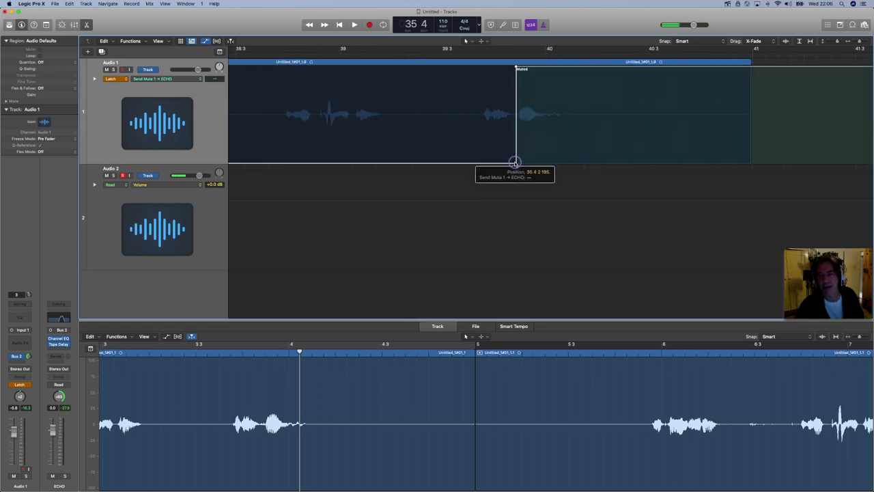
drag(514, 162, 467, 166)
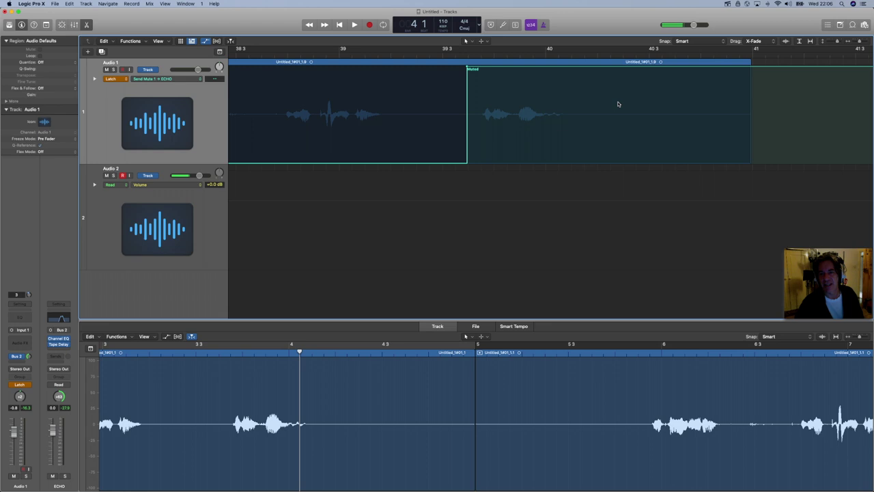
Show the whole arrangement and play Audio 1 from bar 1 to hear the edited ECHO send automation.
drag(861, 43, 794, 76)
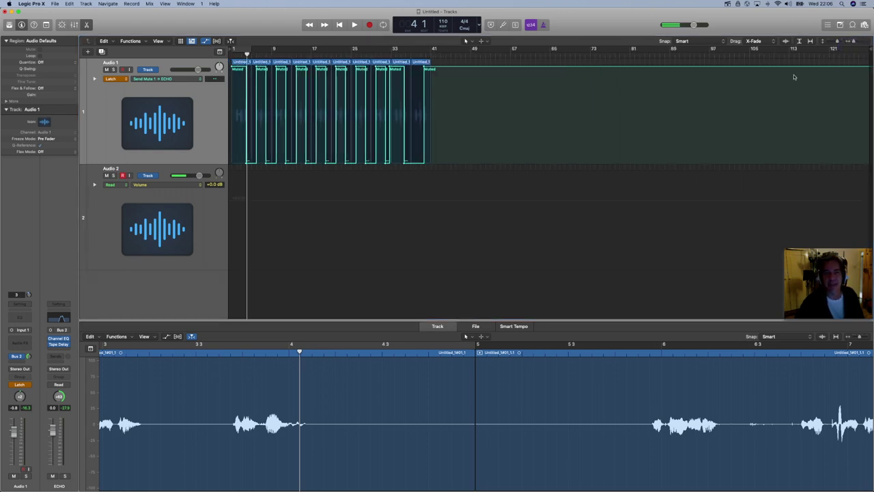
click(339, 24)
click(354, 24)
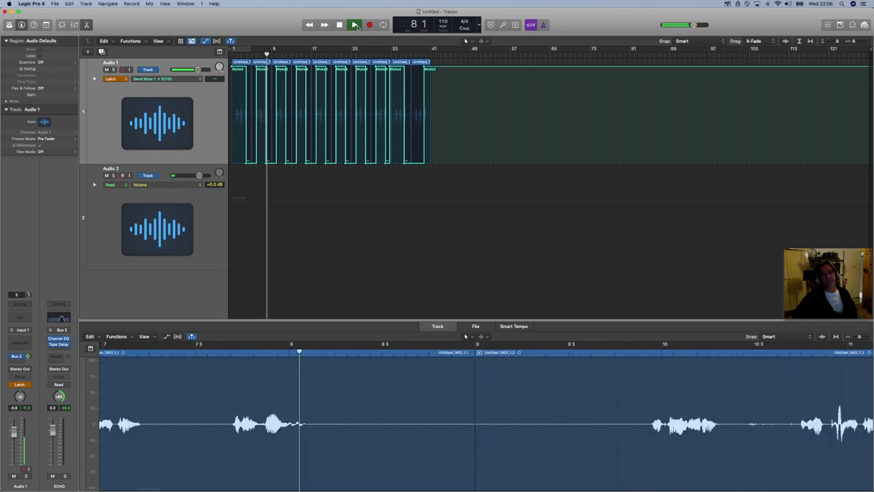
Stop playback and set Audio 1's automation mode to Read.
click(357, 27)
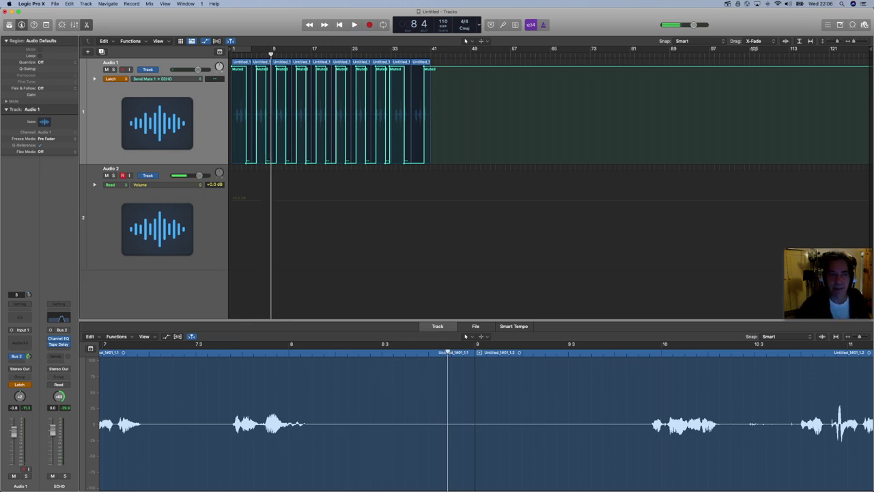
key(super+Right)
key(super+Right)
key(super+Right)
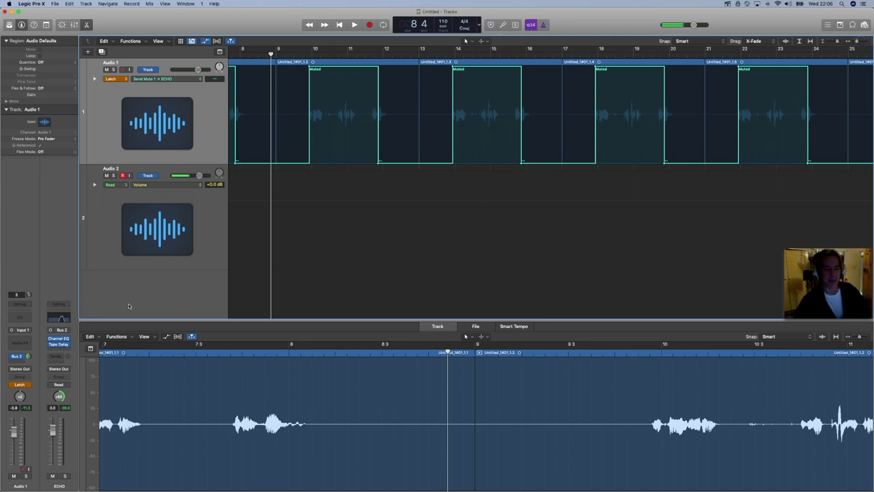
click(20, 384)
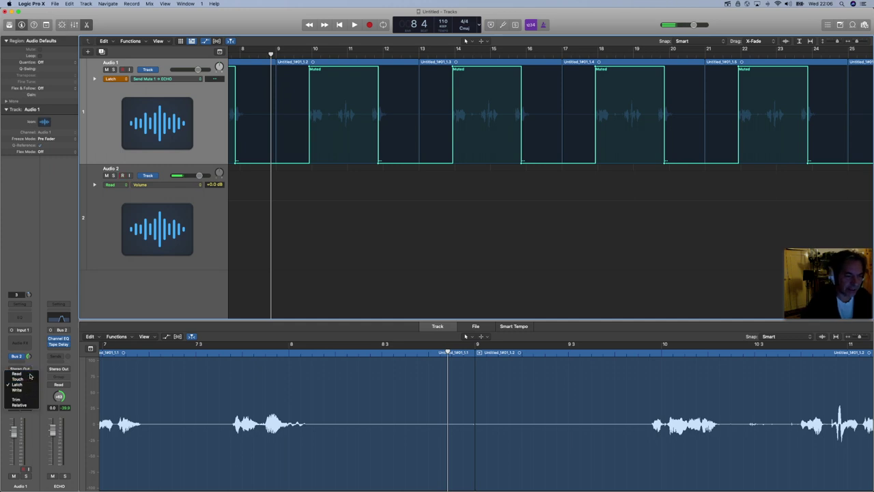
click(30, 374)
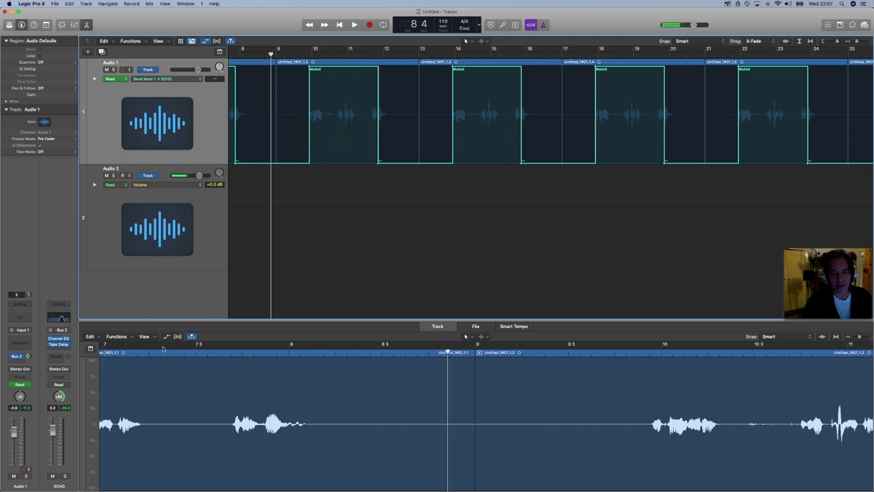
Add a send to Bus 3 on the ECHO channel strip and check its send options.
click(63, 359)
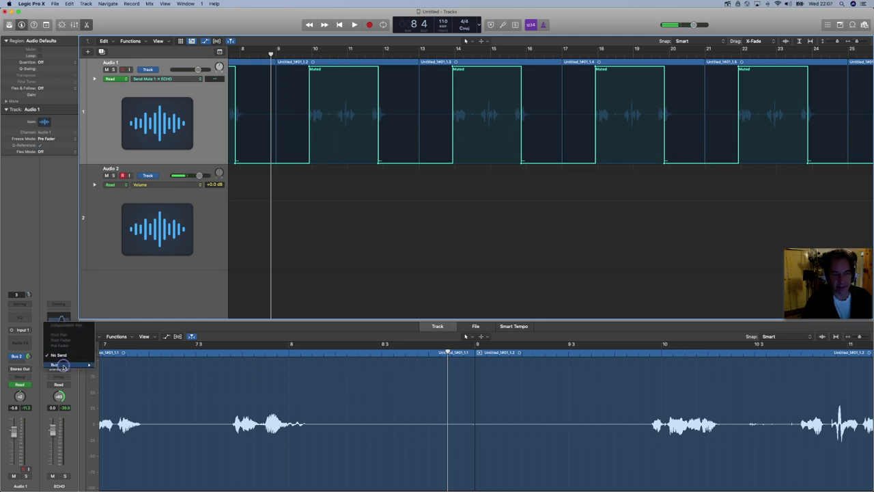
mouse_move(60, 365)
click(132, 285)
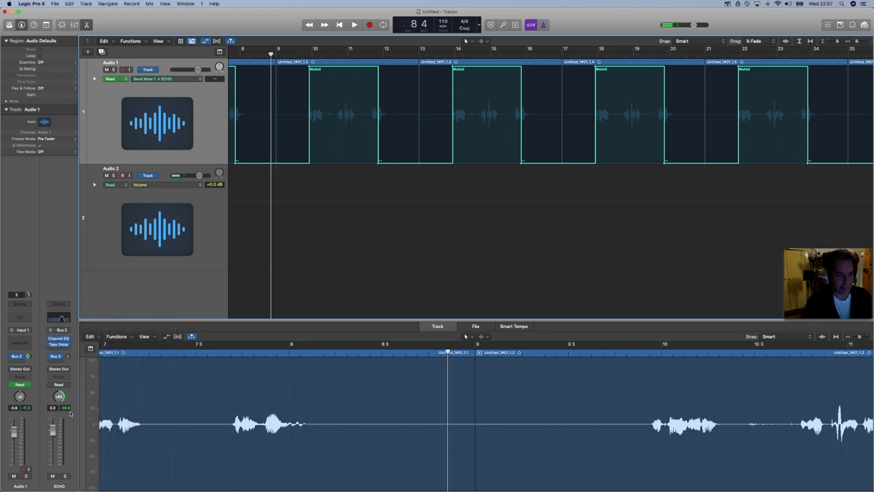
click(58, 357)
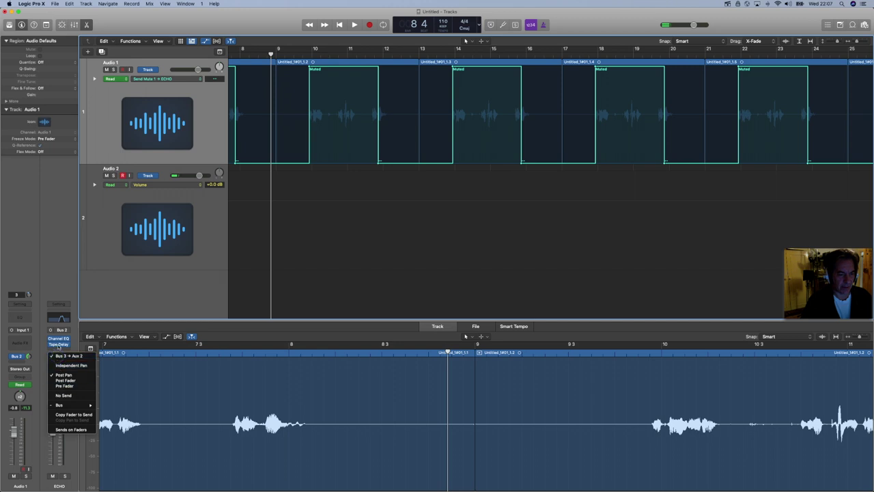
click(75, 347)
click(65, 357)
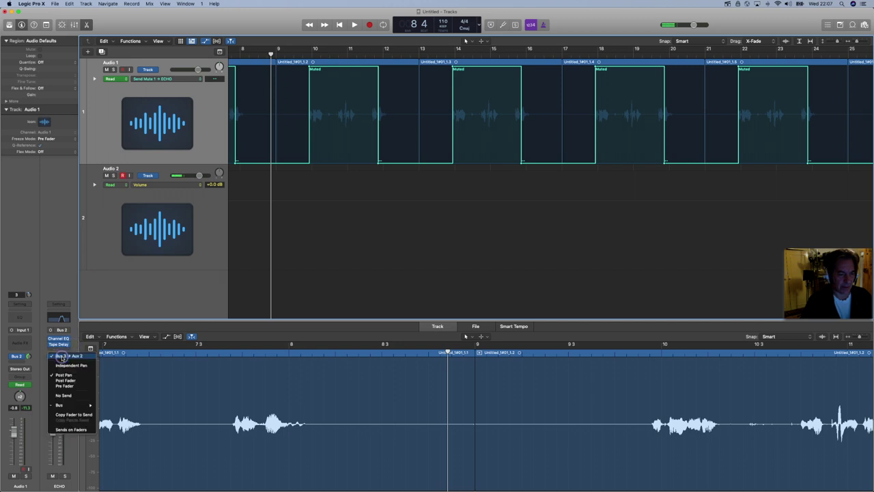
mouse_move(68, 405)
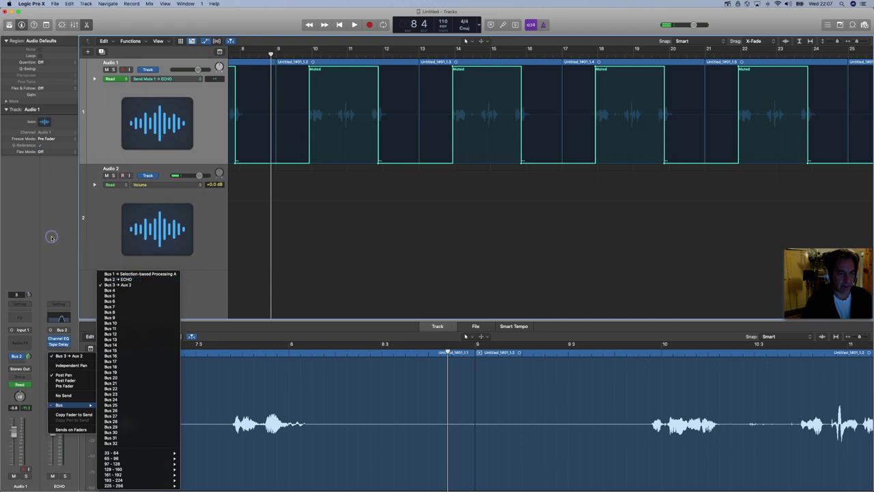
click(129, 279)
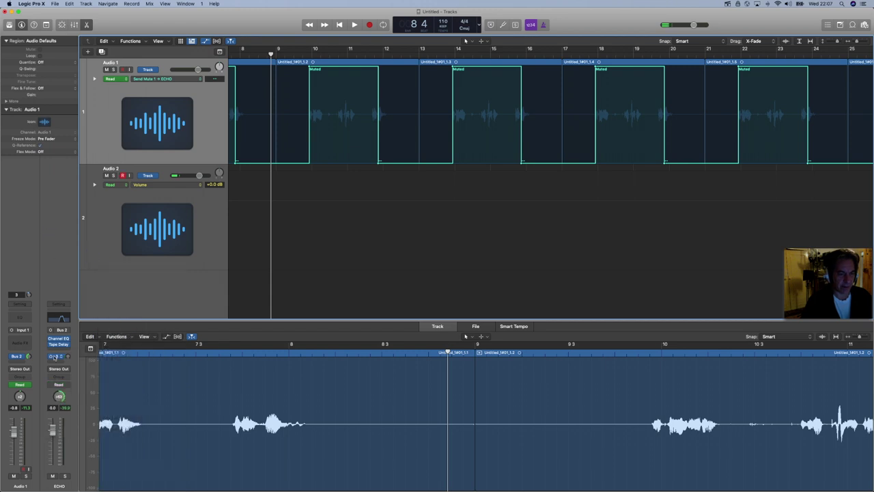
Add a Bus 3 send on Audio 1 to reach that bus's aux channel, and rename the channel as REV.
click(19, 356)
mouse_move(26, 371)
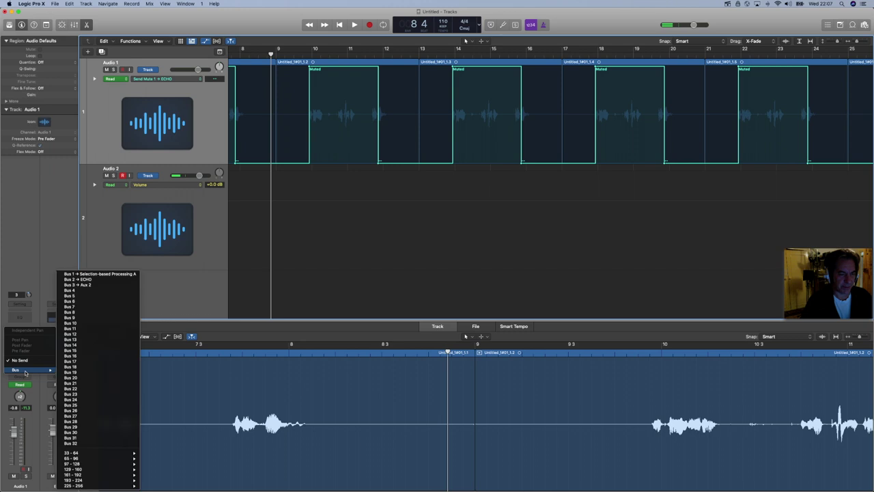
click(76, 284)
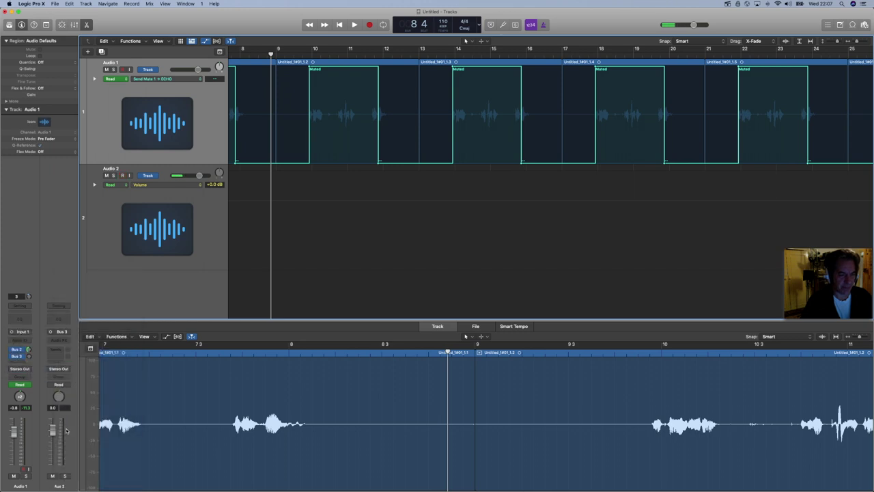
double_click(62, 487)
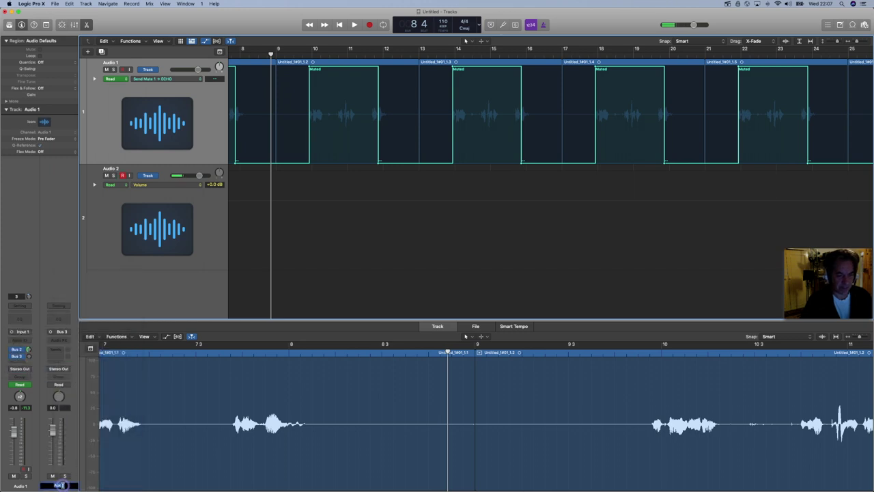
text(REV)
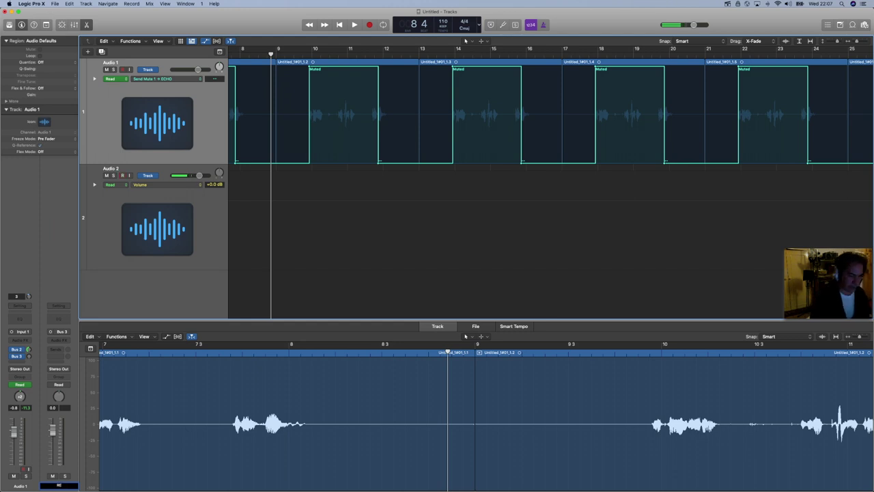
key(Return)
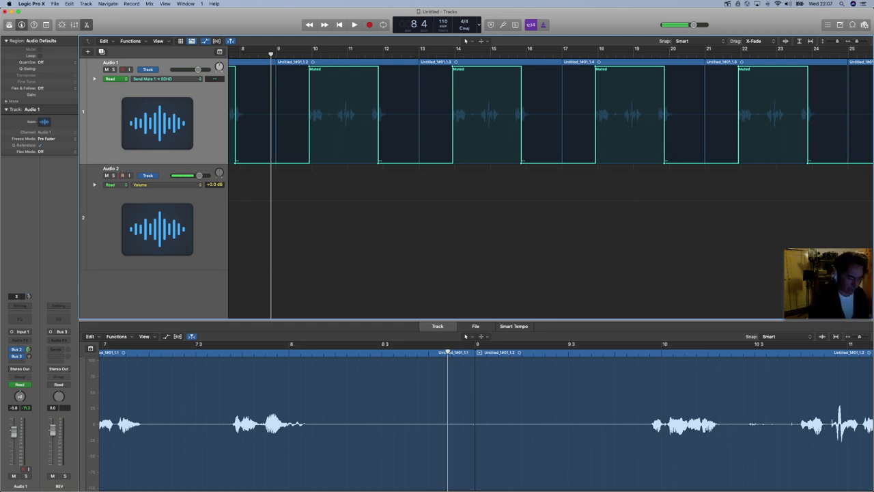
Remove the Bus 3 send from Audio 1 and show the ECHO channel strip again to check its send's destination.
click(20, 357)
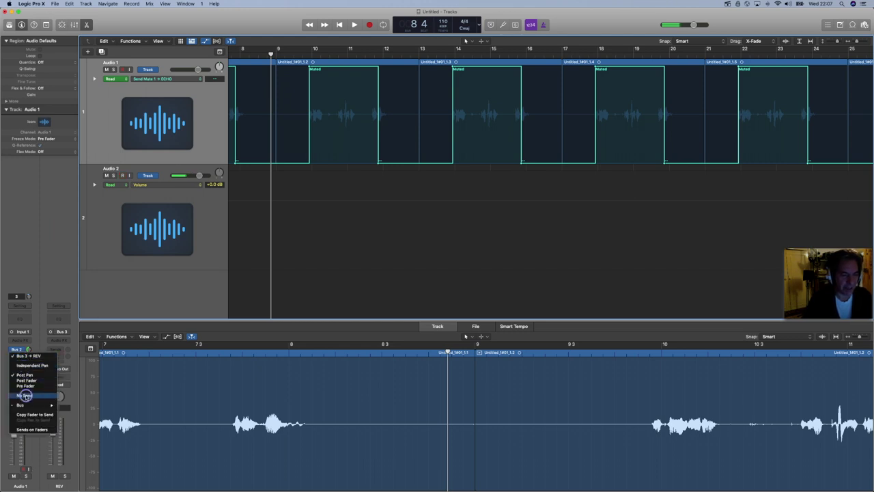
click(25, 395)
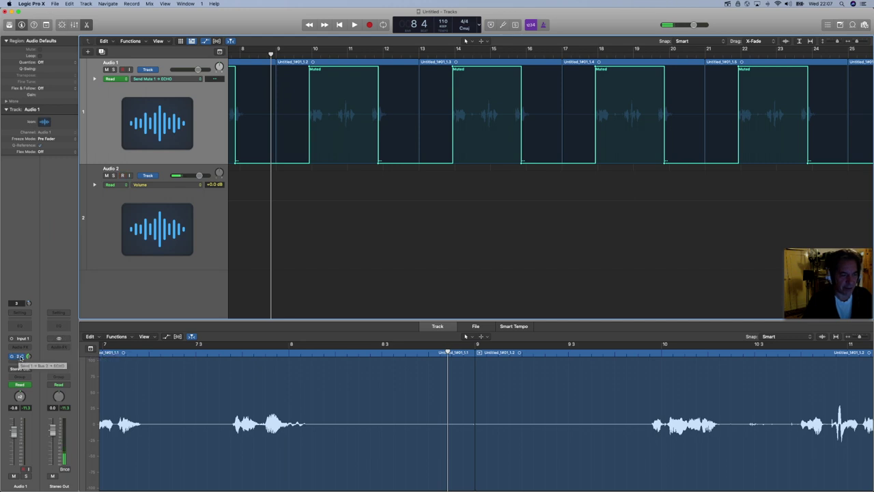
click(20, 357)
click(75, 366)
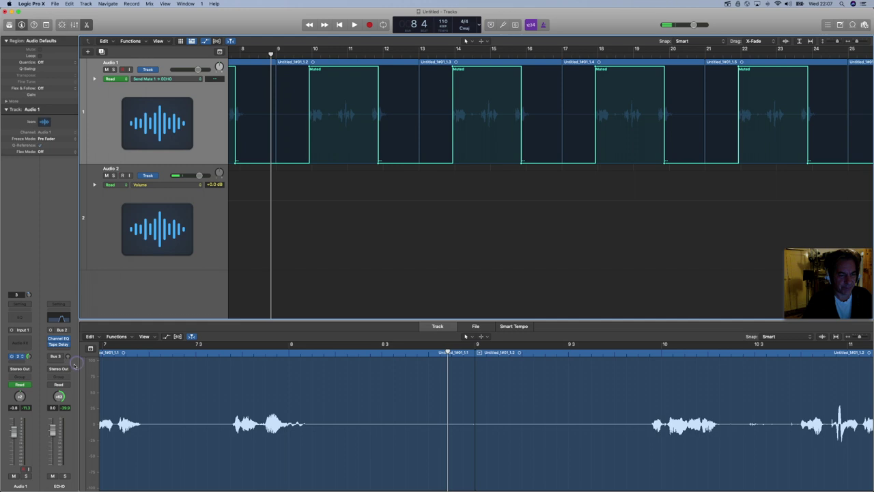
click(59, 357)
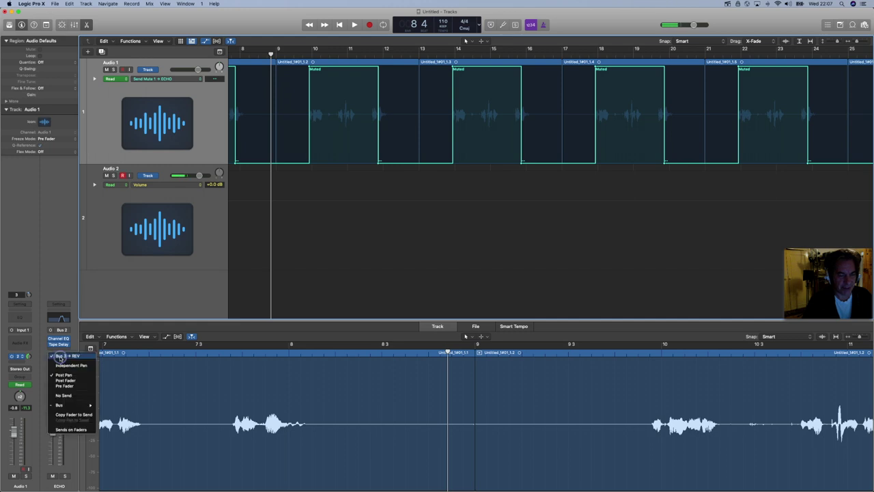
mouse_move(62, 405)
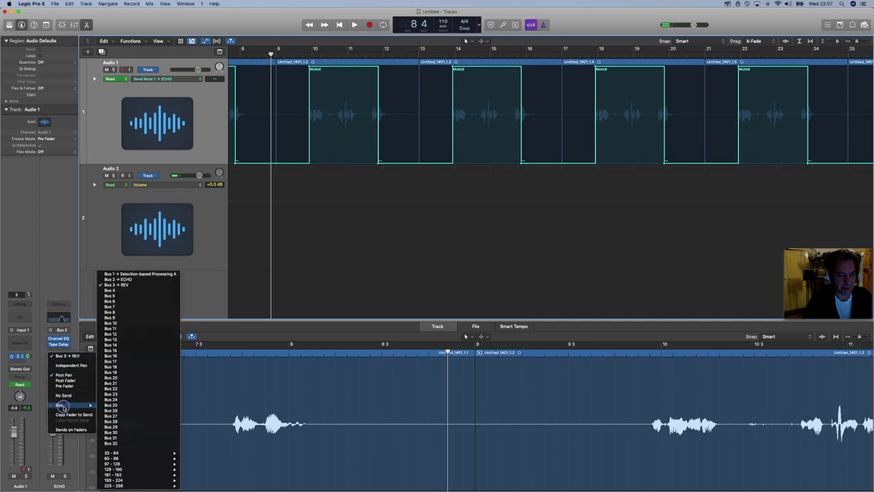
click(58, 245)
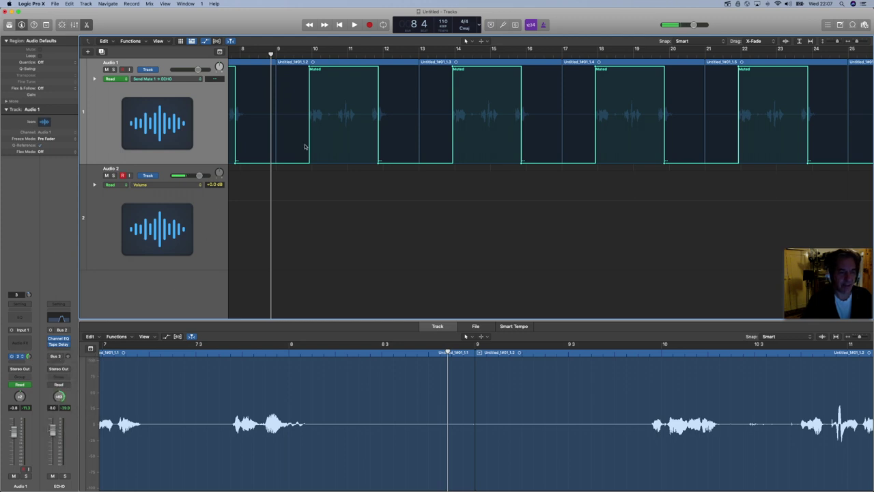
Return the playhead to bar 1 and display the absolute Send 1 → ECHO automation on Audio 1.
click(341, 25)
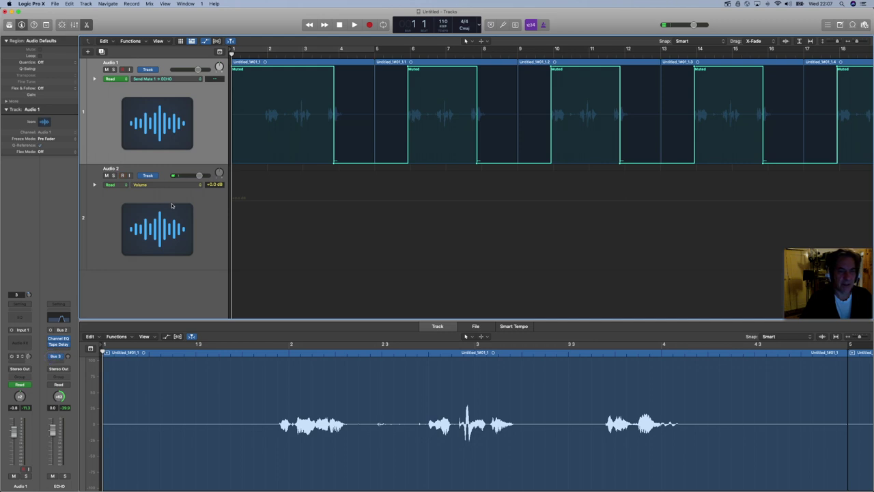
click(199, 79)
mouse_move(207, 61)
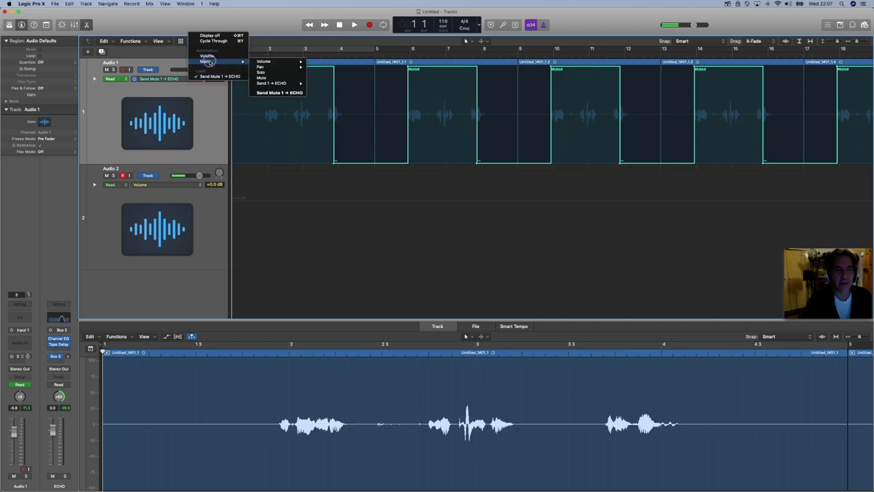
mouse_move(290, 83)
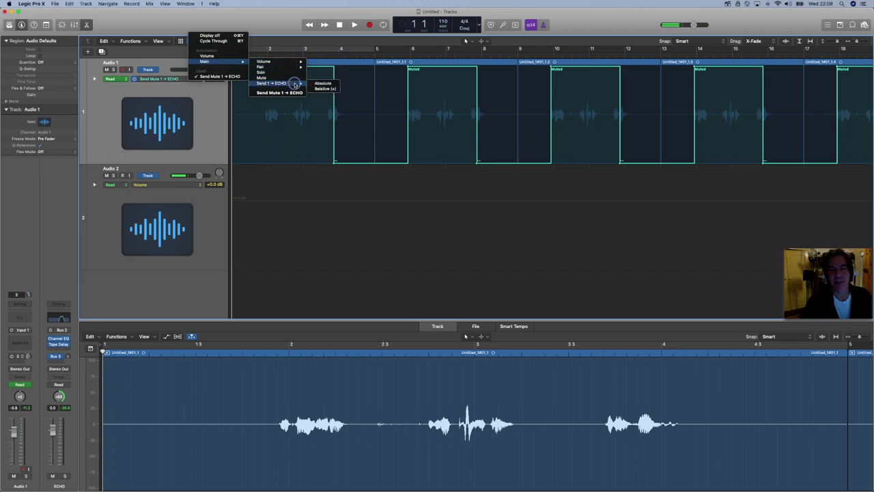
click(322, 83)
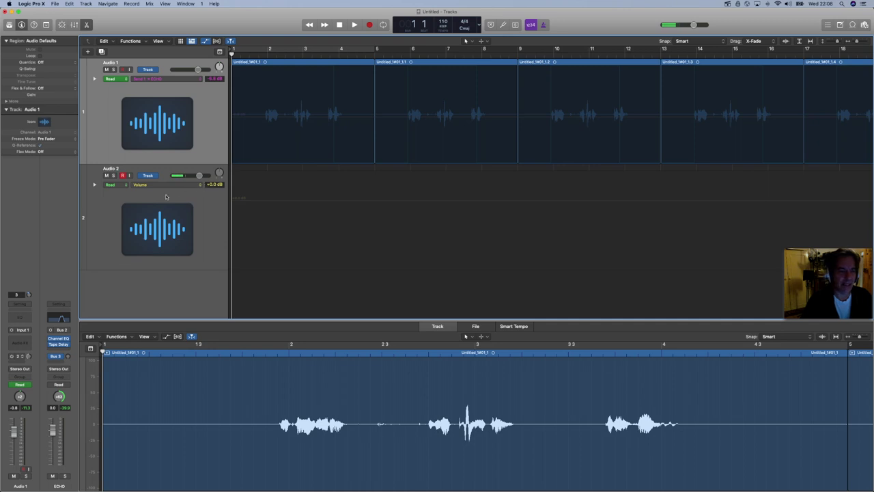
click(200, 79)
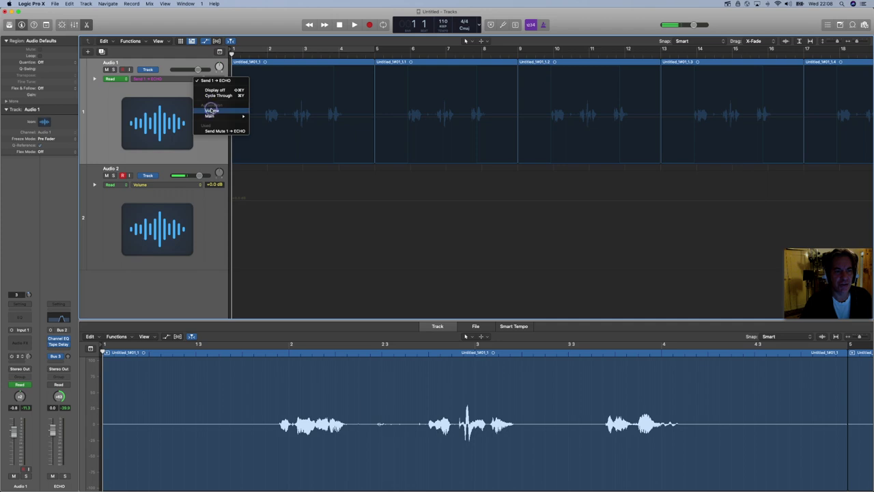
mouse_move(210, 116)
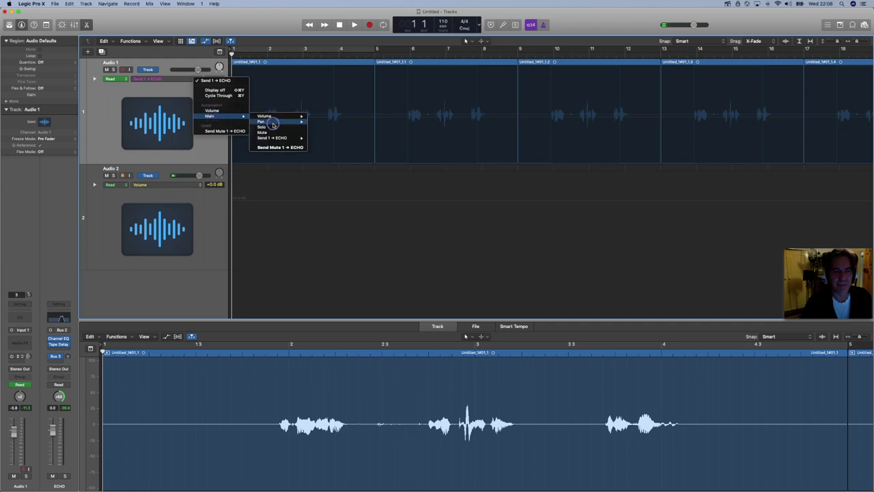
mouse_move(276, 140)
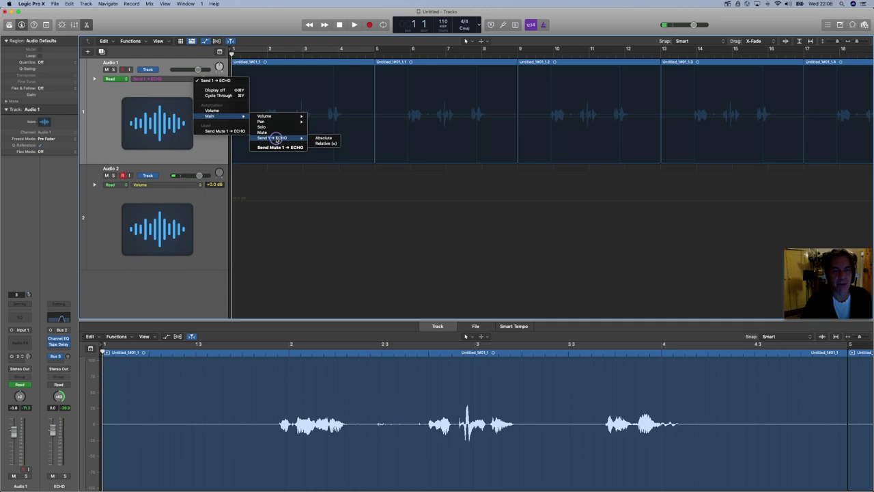
click(217, 160)
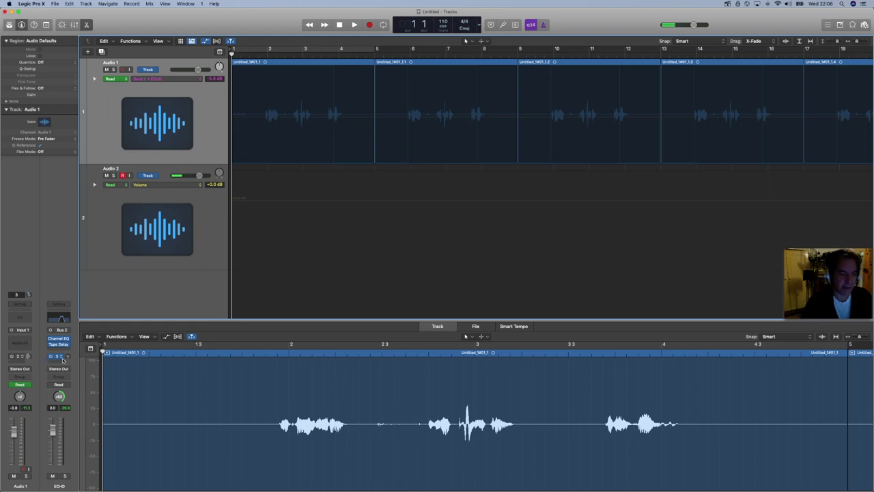
Set the ECHO channel's automation mode to Write, and play from bar 1 while adjusting its send to REV.
click(66, 383)
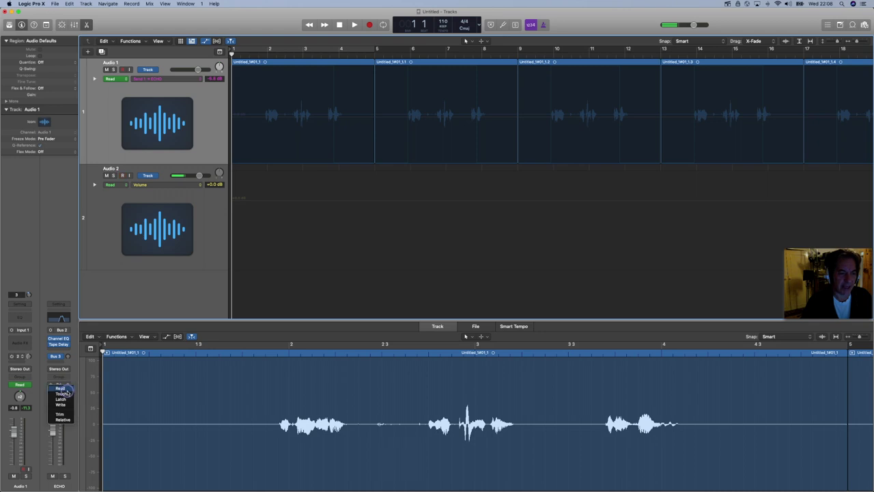
click(66, 406)
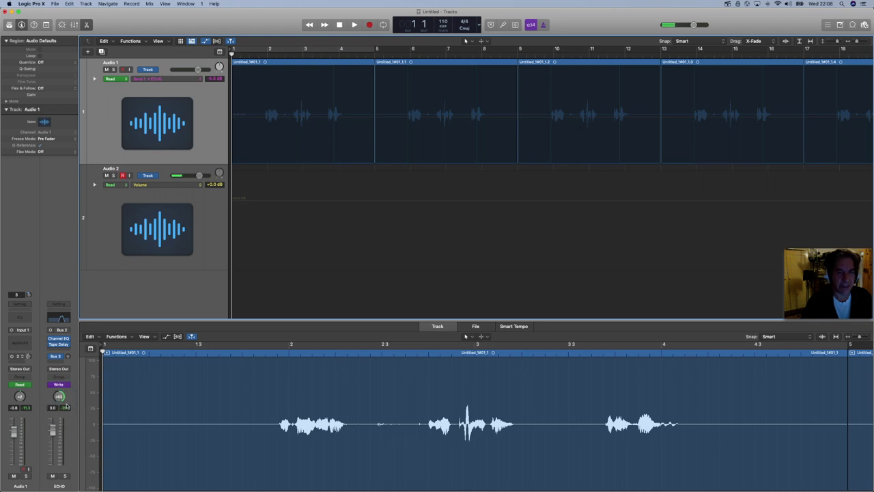
click(199, 80)
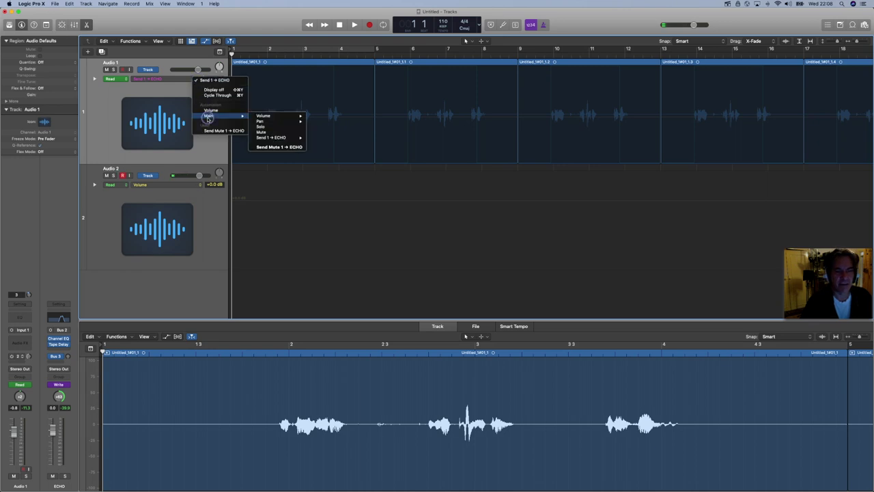
click(67, 259)
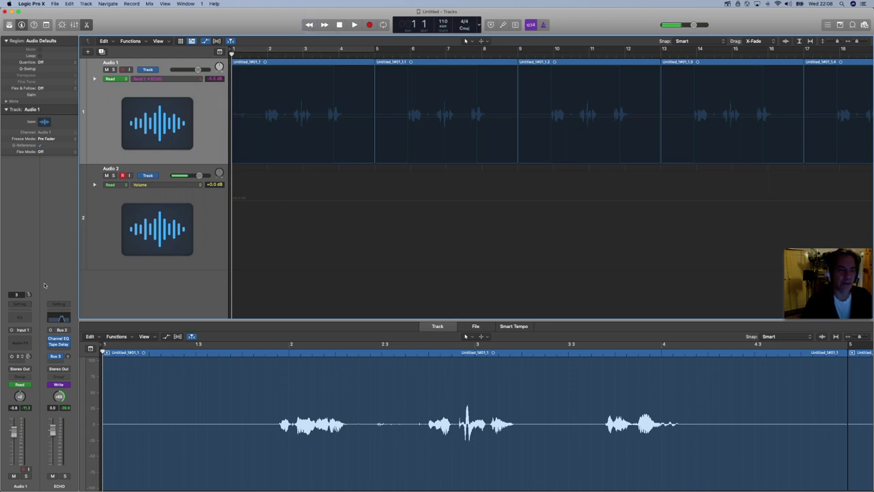
click(355, 25)
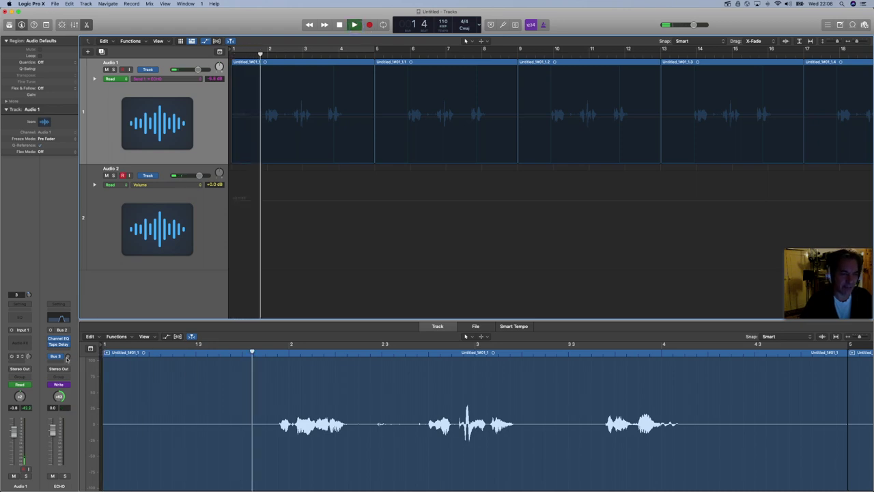
drag(67, 357, 66, 351)
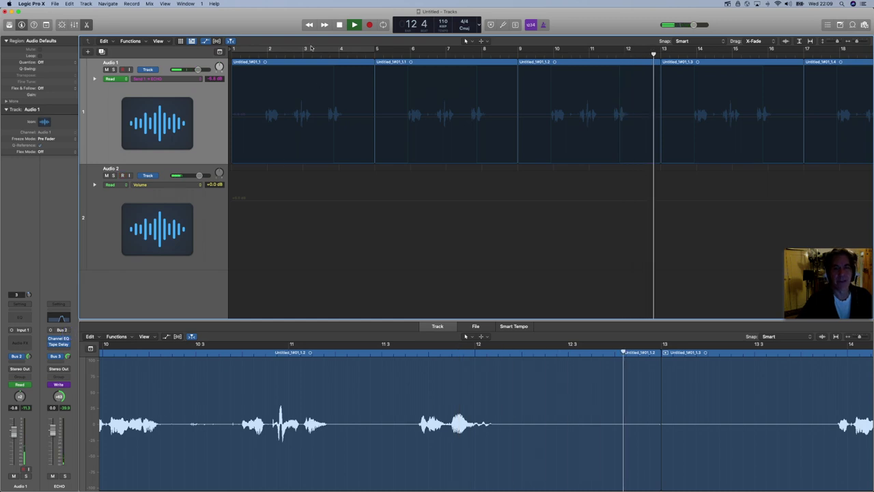
Stop playback and set the ECHO channel's automation mode to Read.
key(space)
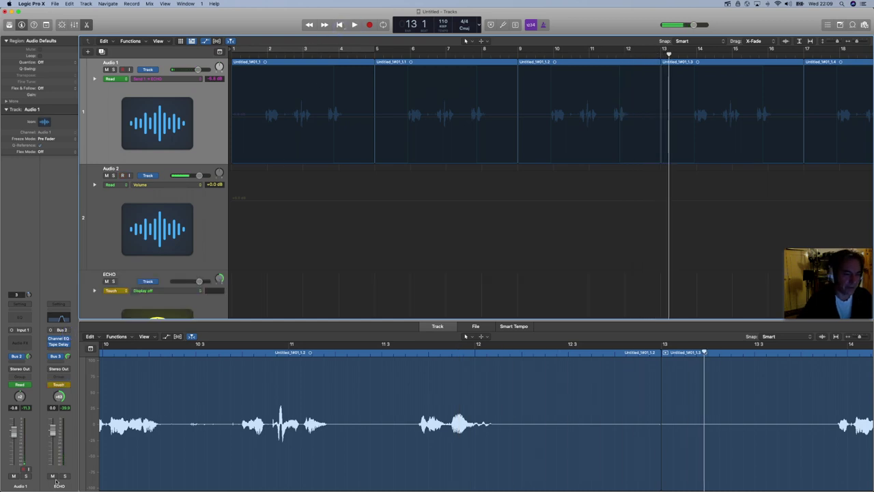
click(69, 387)
click(60, 379)
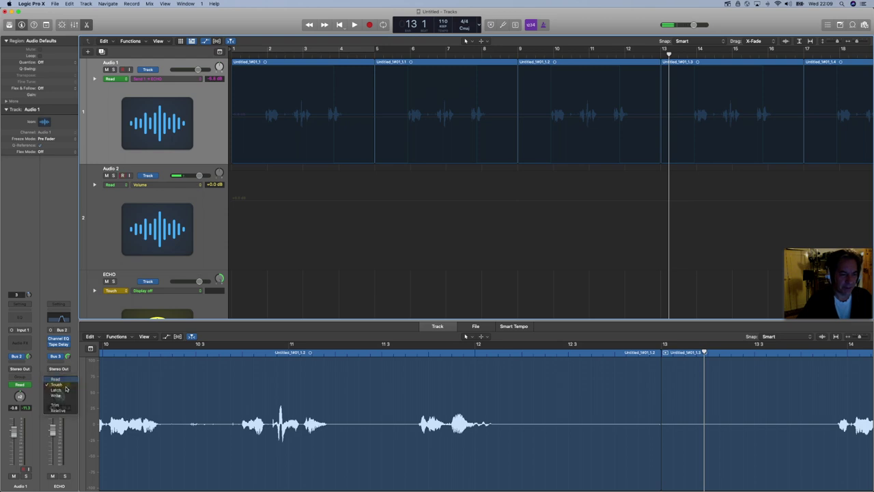
Show the mixer and insert a mono ChromaVerb reverb on the REV channel.
click(75, 25)
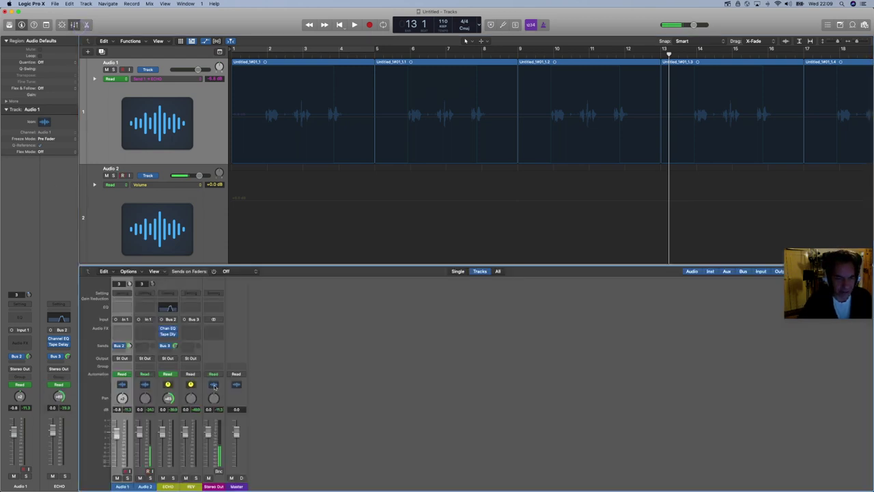
click(191, 331)
mouse_move(206, 436)
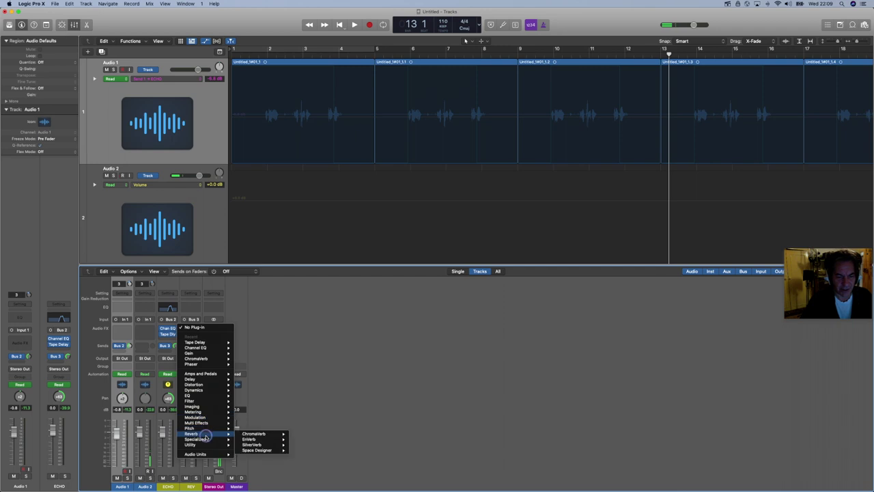
mouse_move(270, 434)
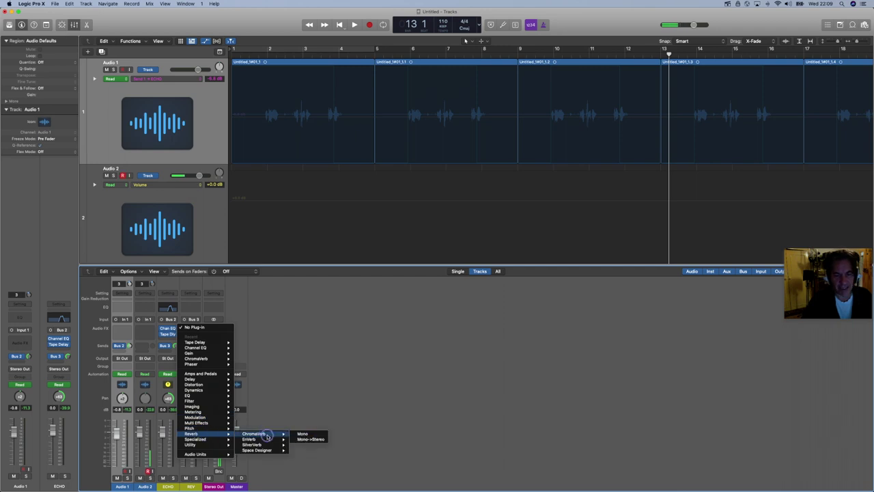
click(301, 435)
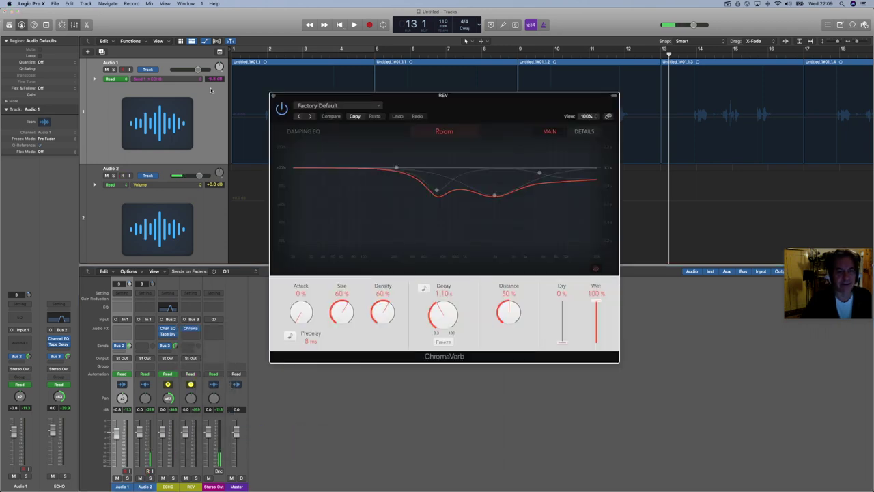
Load a Chambers preset in REV's ChromaVerb and close the plug-in window.
click(378, 107)
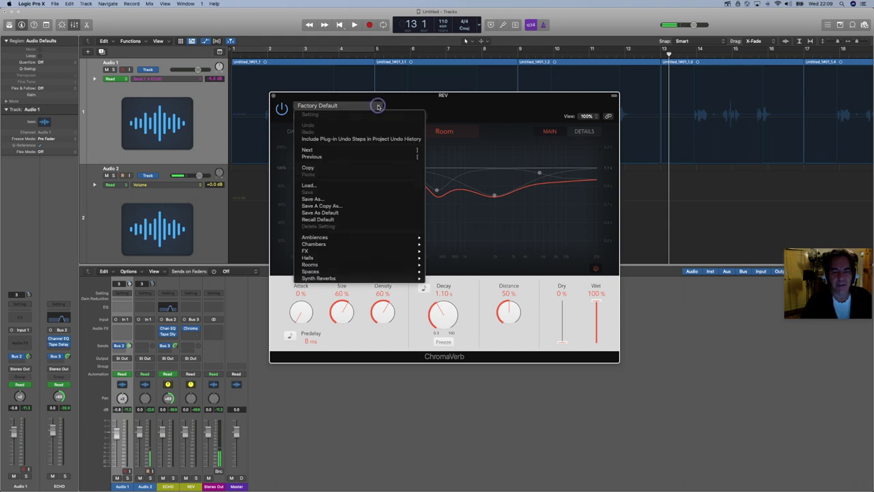
mouse_move(392, 279)
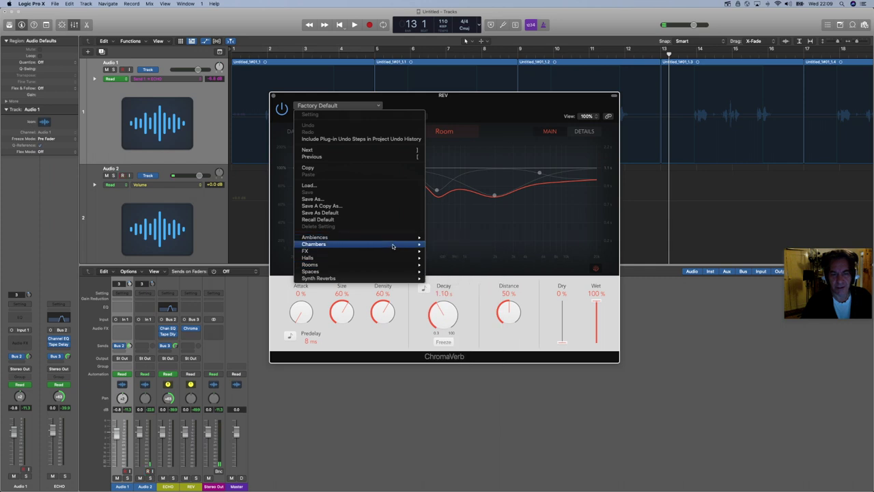
mouse_move(392, 246)
click(472, 244)
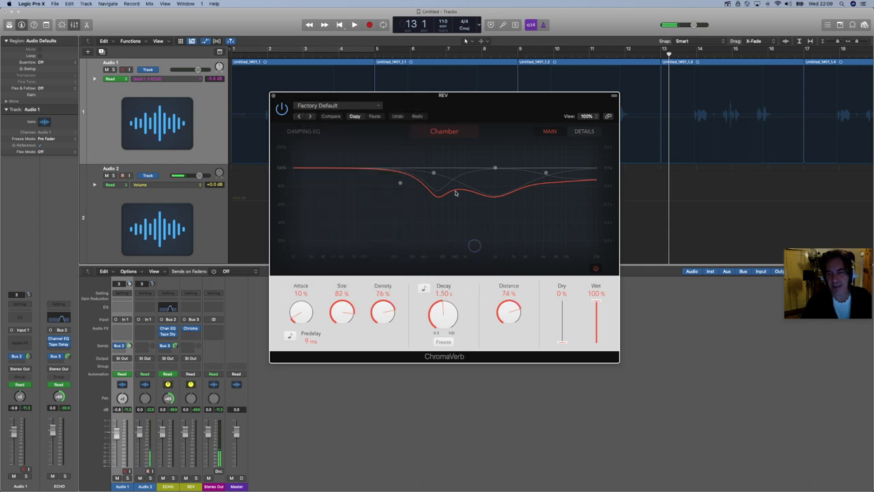
click(273, 96)
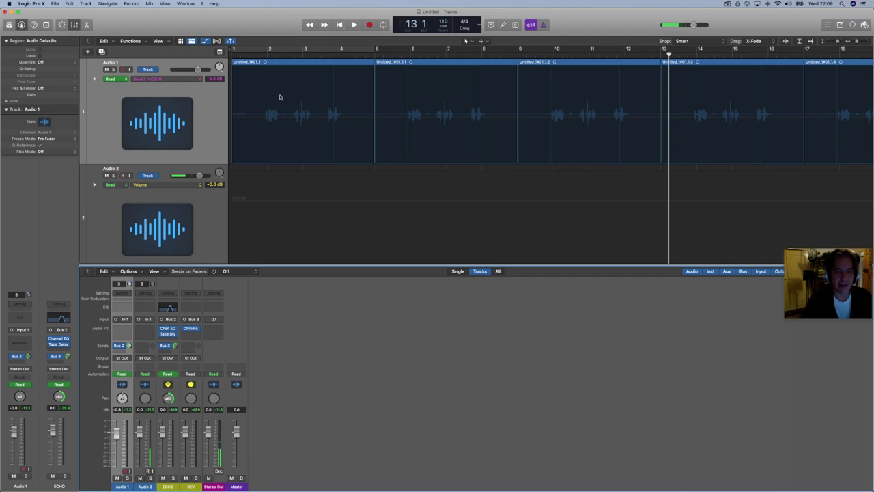
Play the project from bar 1 to hear the echo feeding the reverb, and stop around bar 17.
click(339, 24)
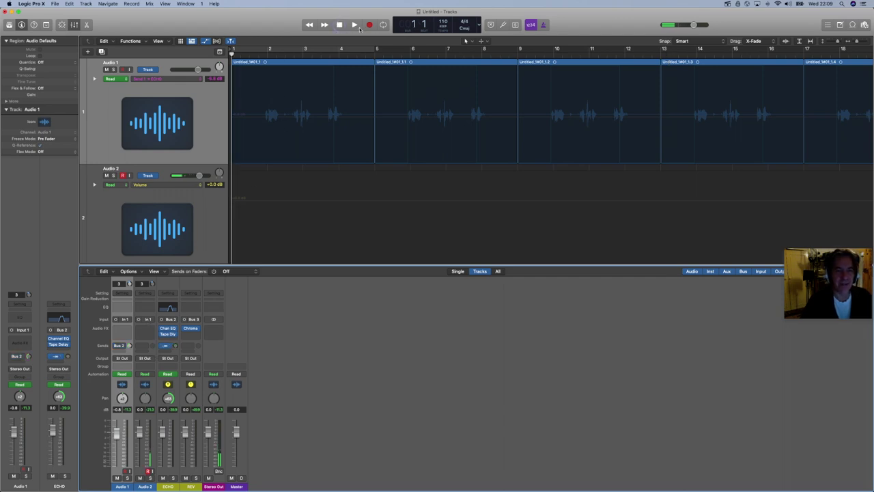
click(355, 25)
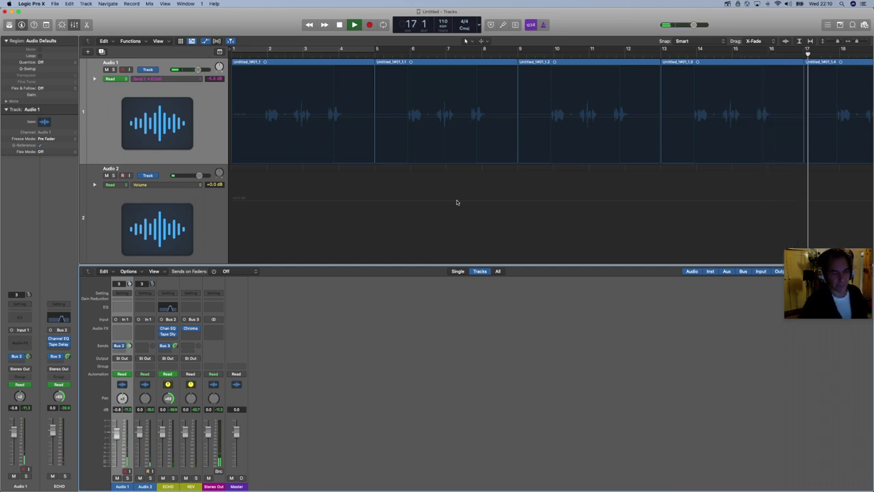
key(space)
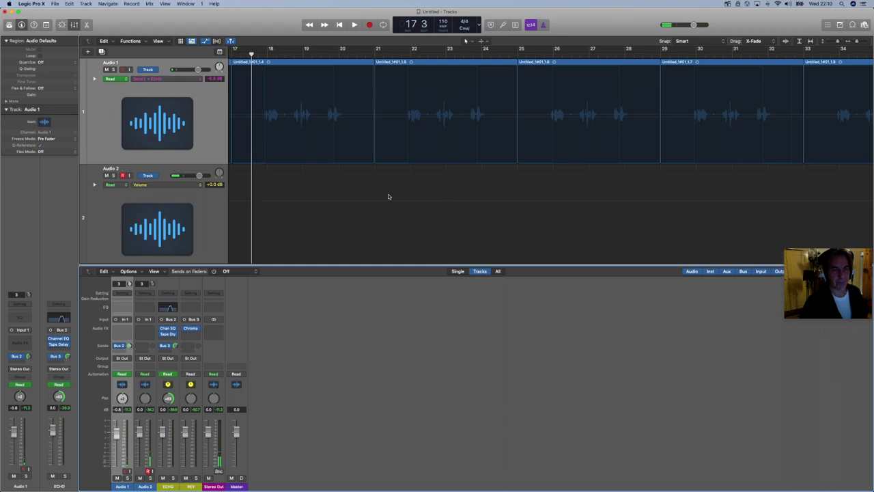
Display the absolute Send 1 → REV automation on the ECHO track, showing the curve from bar 1.
scroll(388, 196, down, 5)
scroll(389, 196, down, 2)
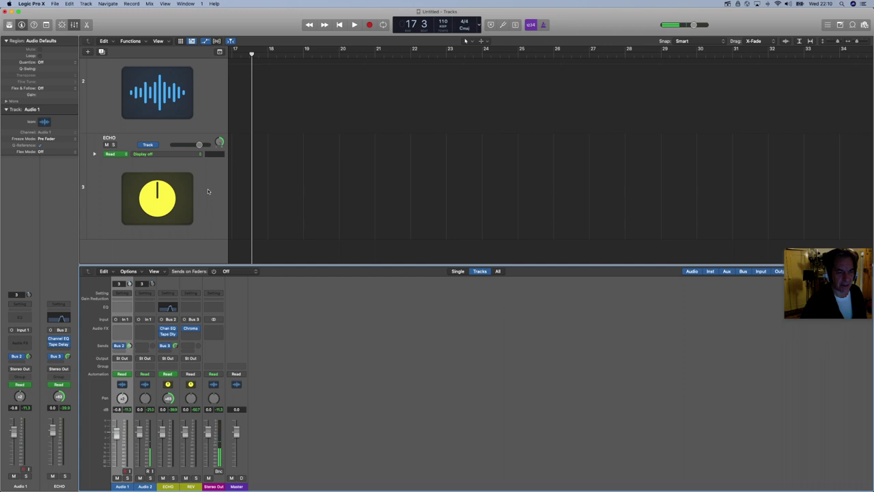
click(198, 155)
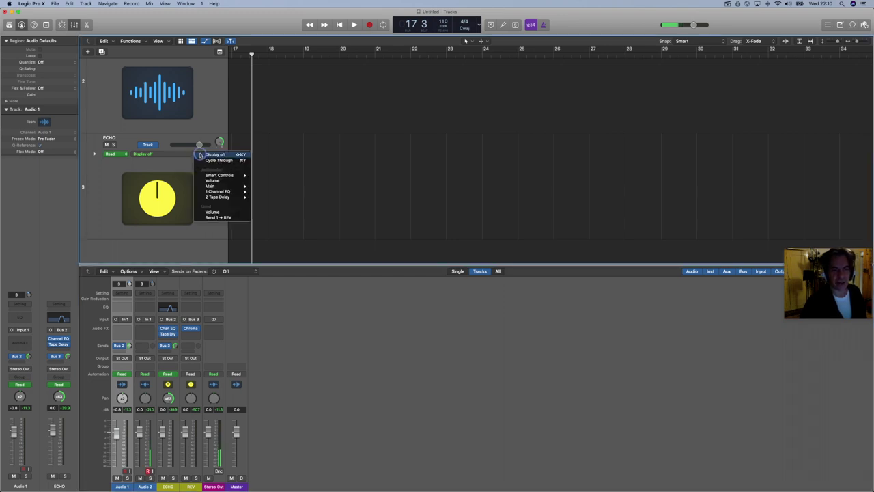
mouse_move(205, 176)
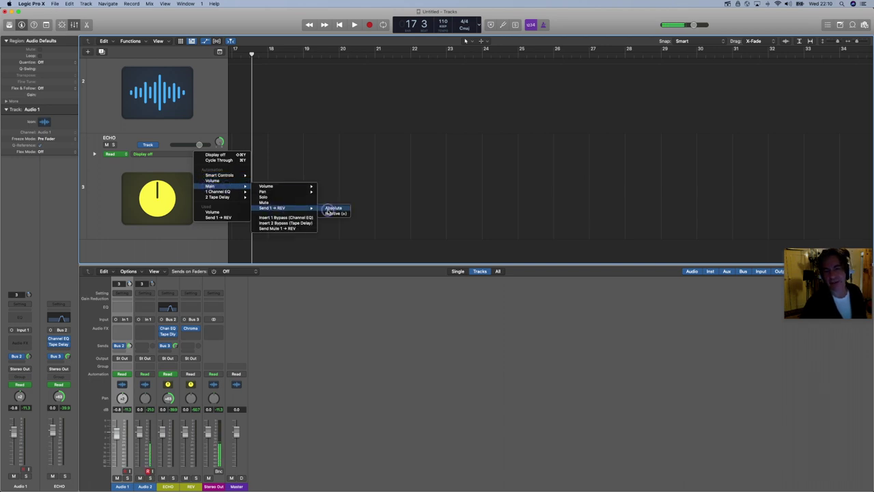
click(333, 209)
scroll(327, 215, left, 15)
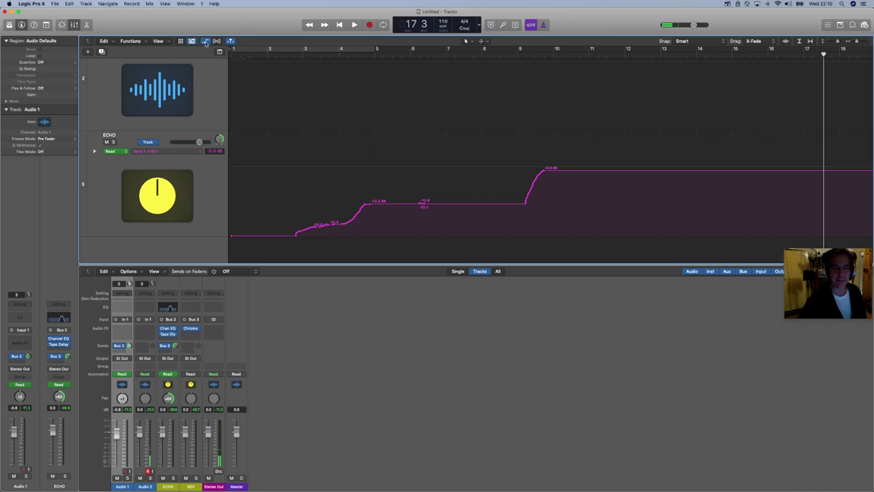
Replace ECHO's recorded Send 1 → REV automation with a straight ramp rising from -∞ dB at bar 1 to above 0 dB around bar 19.
drag(579, 159, 258, 255)
key(Delete)
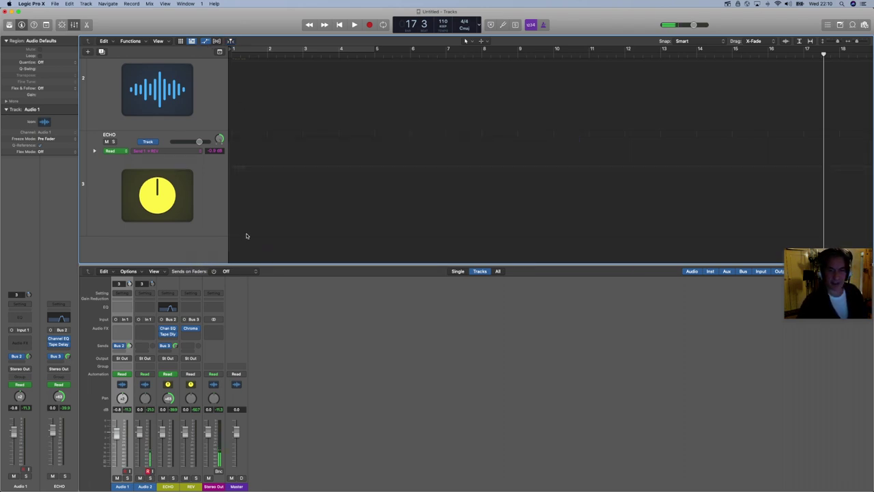
click(239, 171)
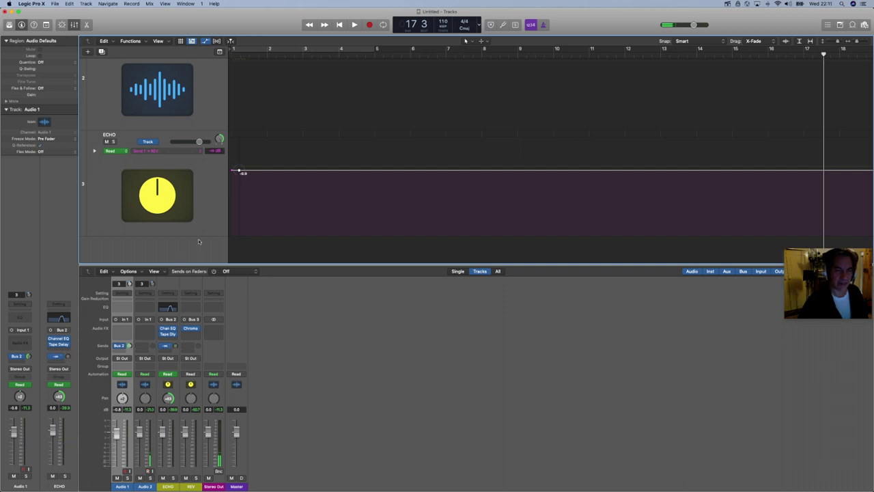
drag(232, 172, 233, 234)
drag(239, 172, 869, 148)
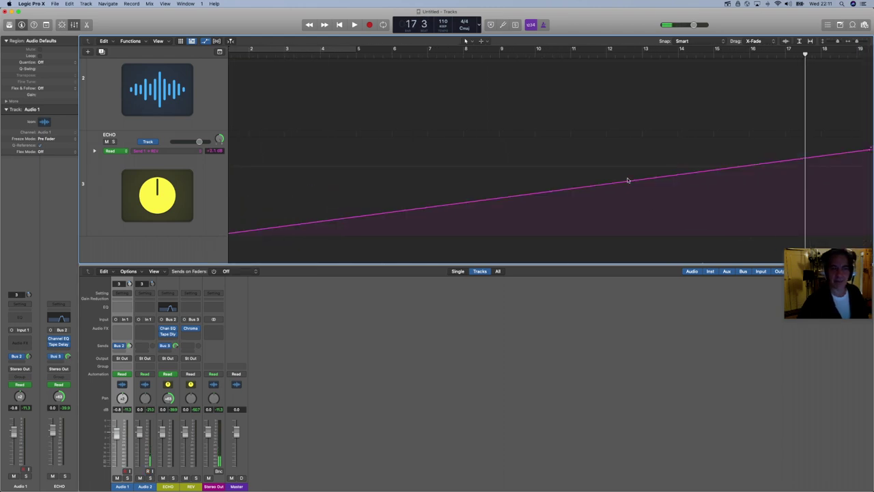
Audition ECHO's rising send to REV from about bar 4, stop around bar 16, and view the whole ramp.
double_click(321, 57)
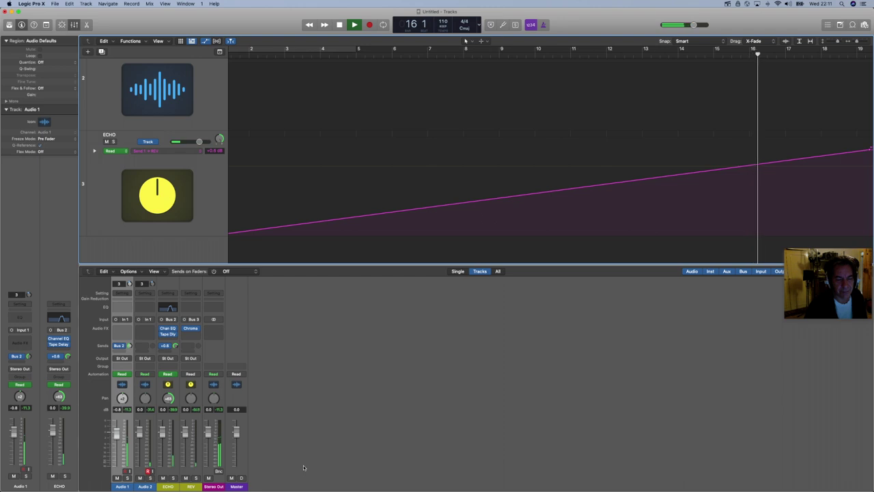
key(space)
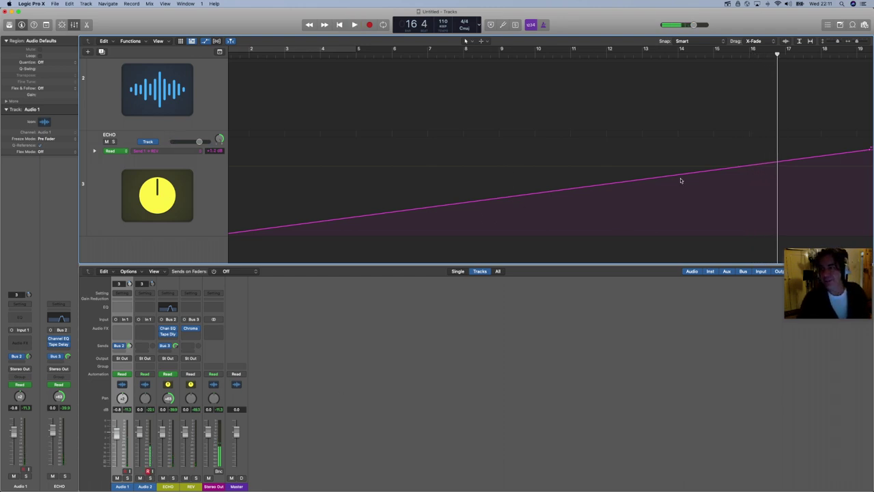
drag(858, 43, 849, 43)
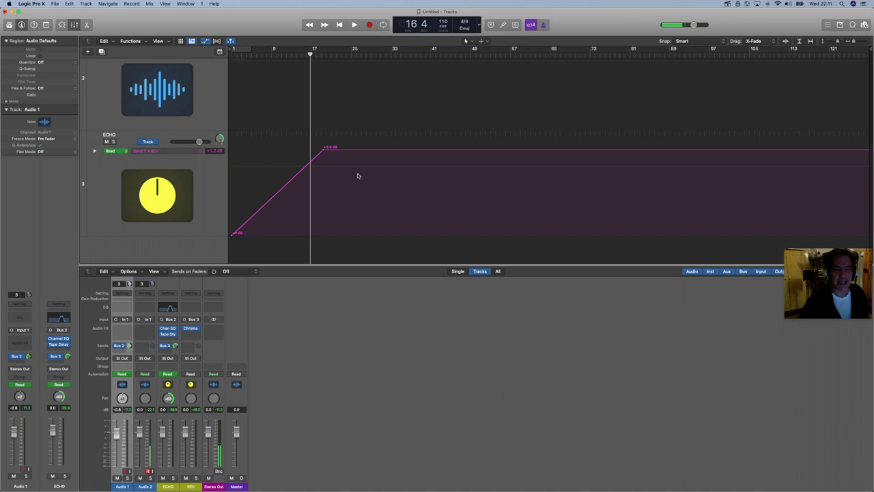
Hide the track automation and reduce the track height so all three tracks fit in the Tracks area.
click(205, 42)
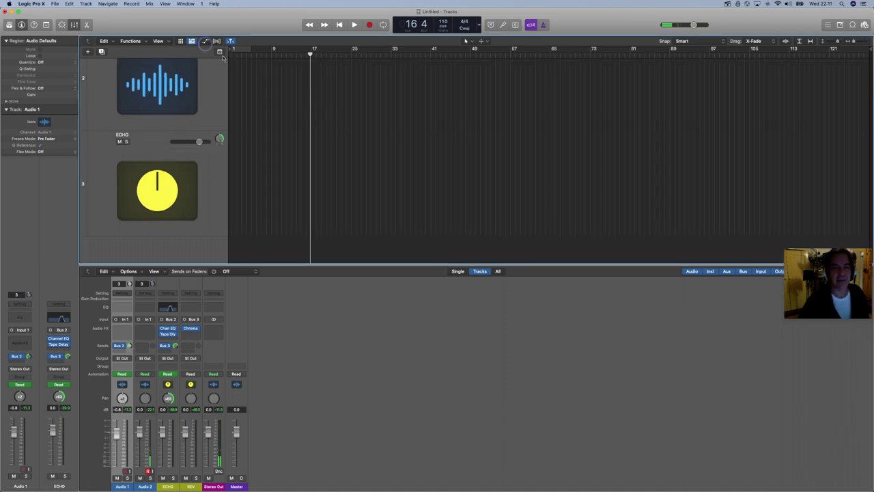
scroll(797, 65, up, 3)
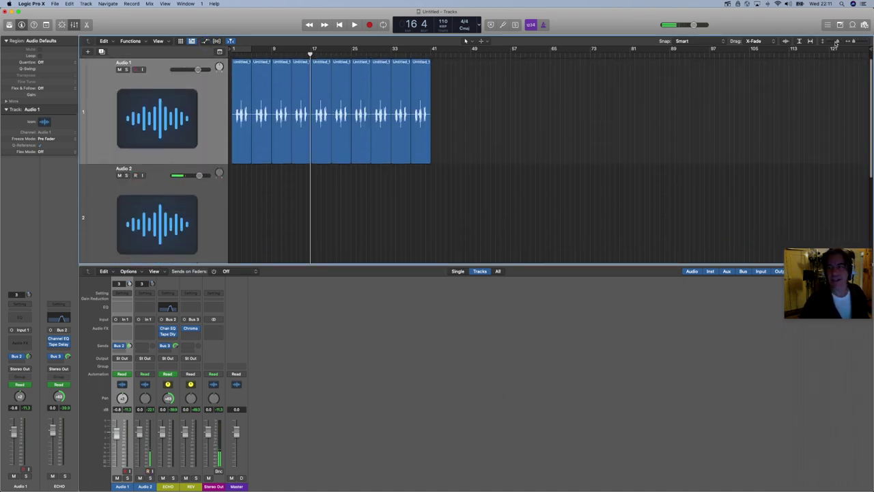
drag(836, 43, 832, 45)
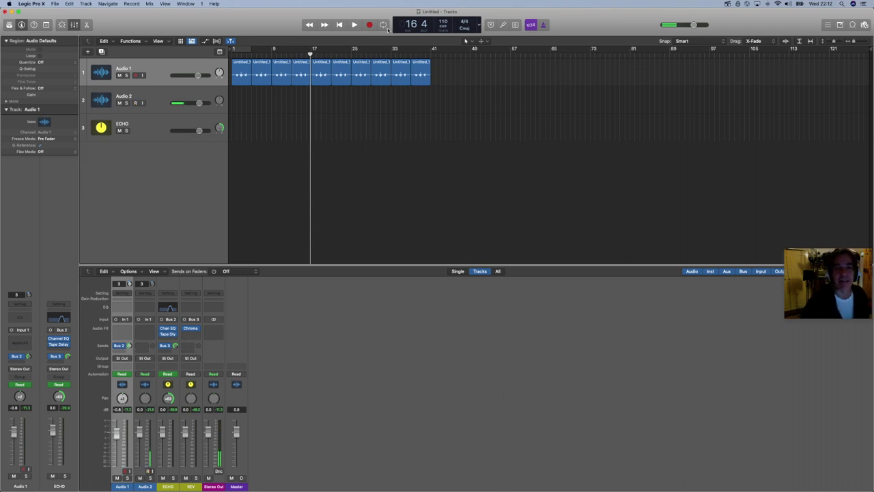
Play the arrangement onward from bar 16 and stop around bar 21.
click(354, 25)
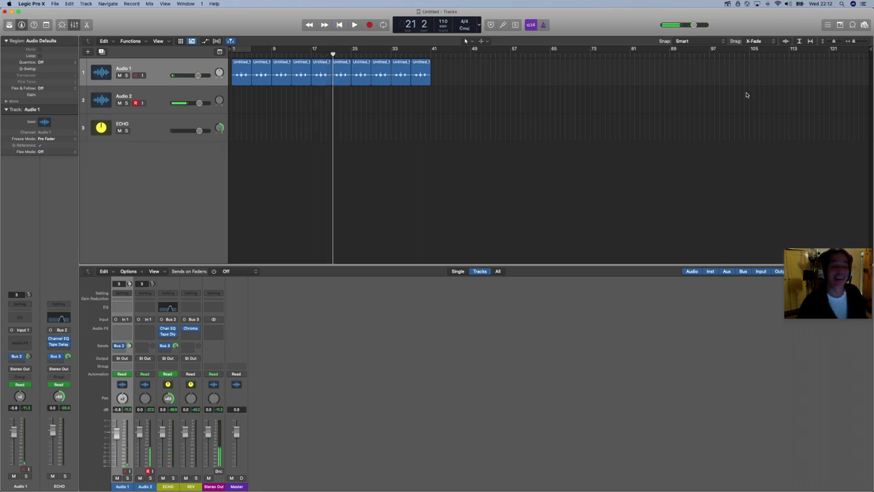
key(ctrl+r)
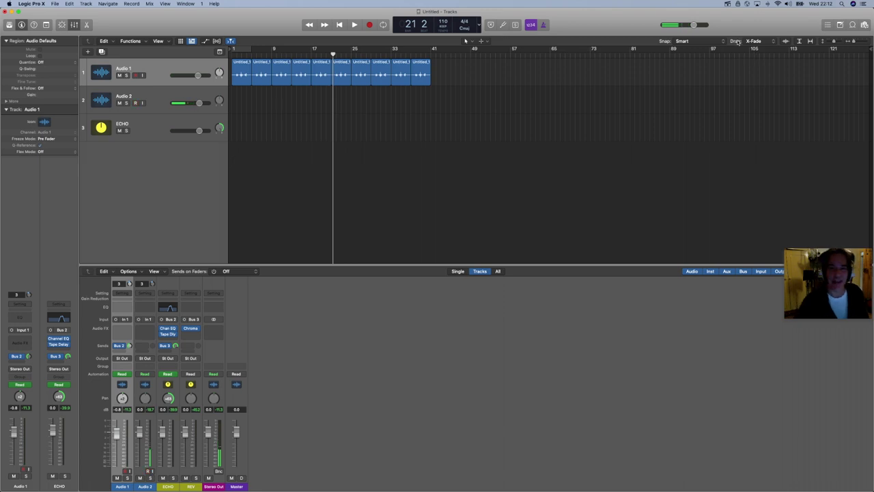
click(728, 4)
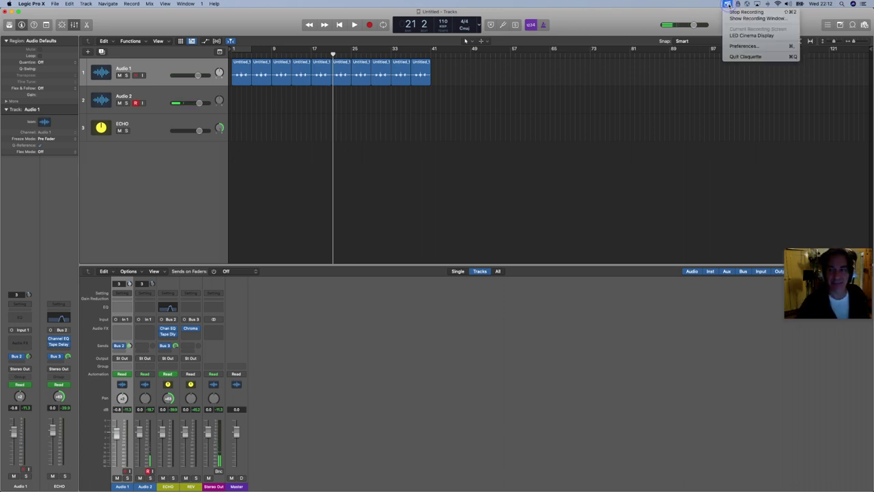